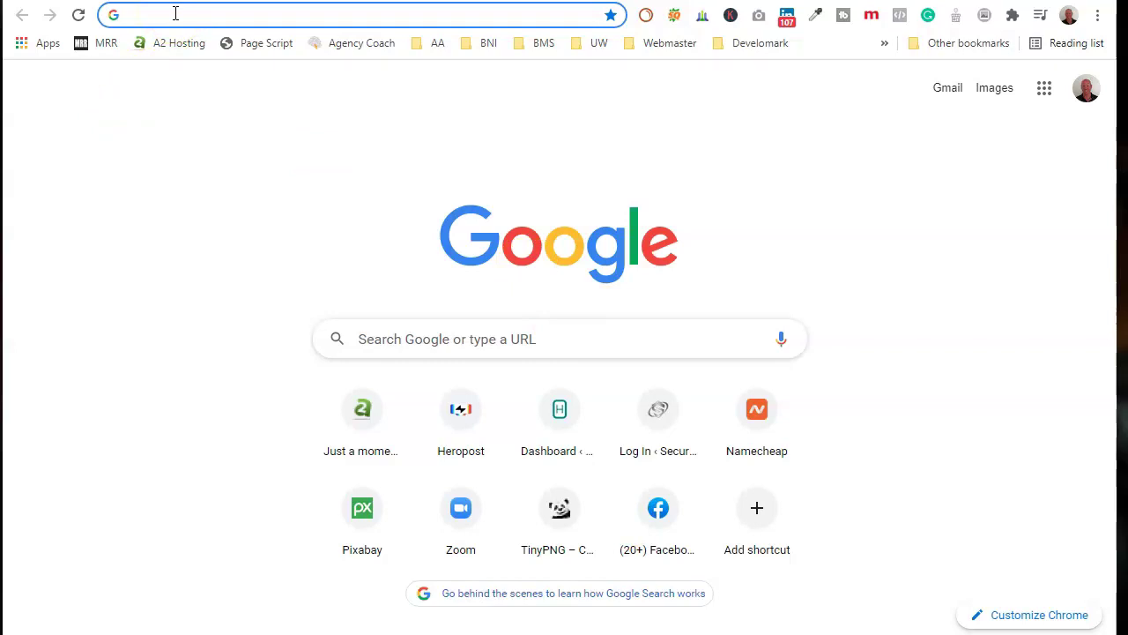
- Go to namecheap.com, dismiss the Sign In dropdown, and focus the domain search box
{"action": "type", "text": "namne"}
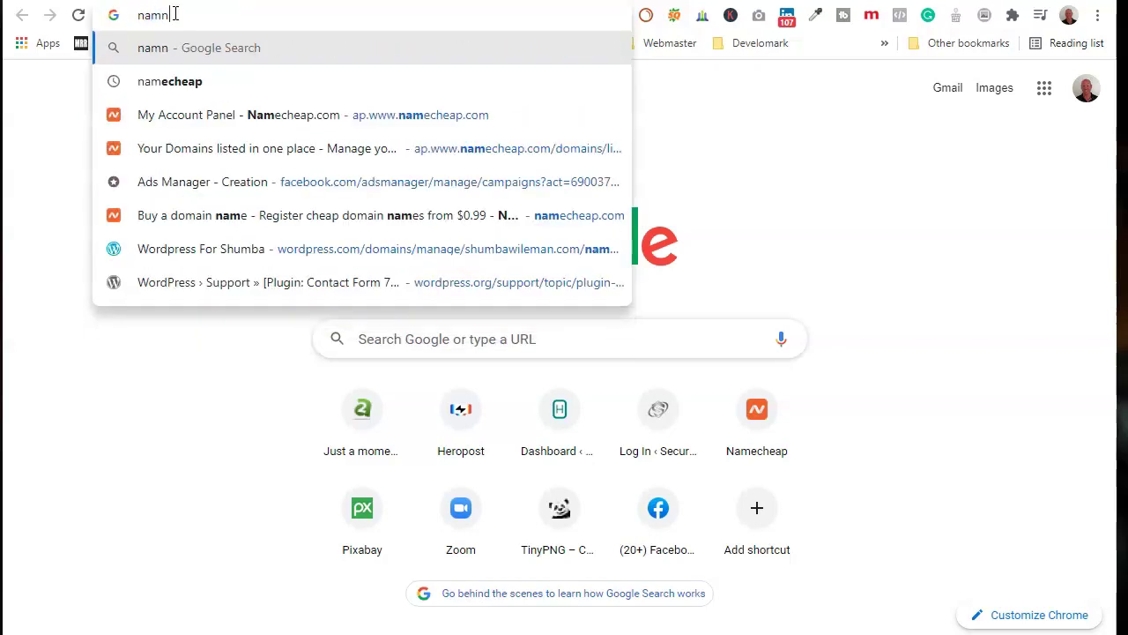
{"action": "key", "text": "BackSpace"}
{"action": "type", "text": "echeap.c"}
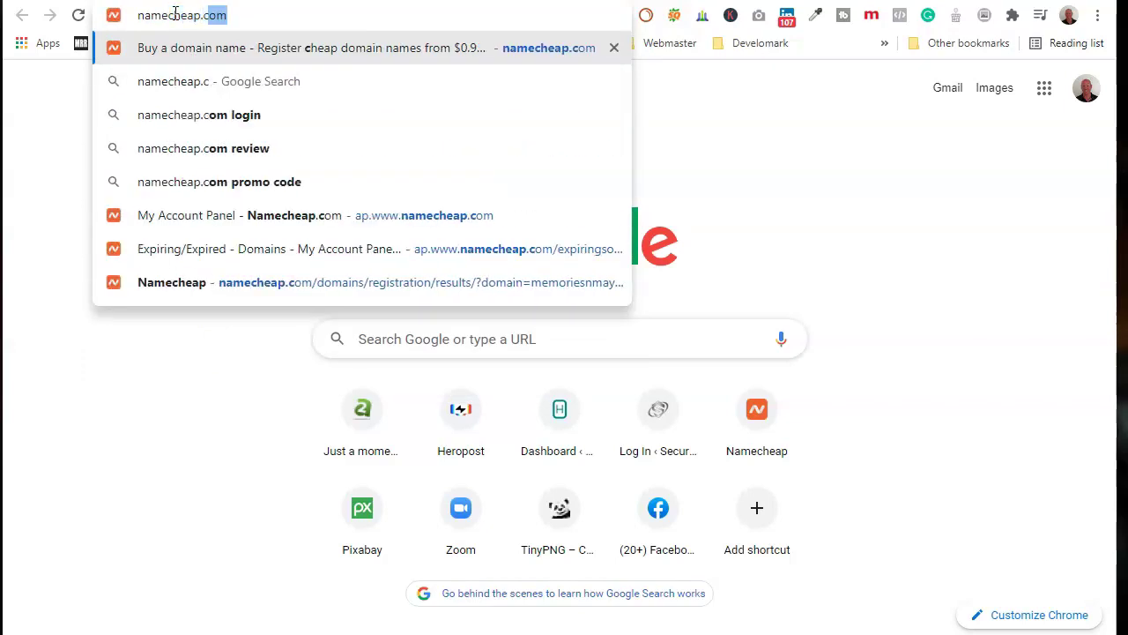
{"action": "key", "text": "Return"}
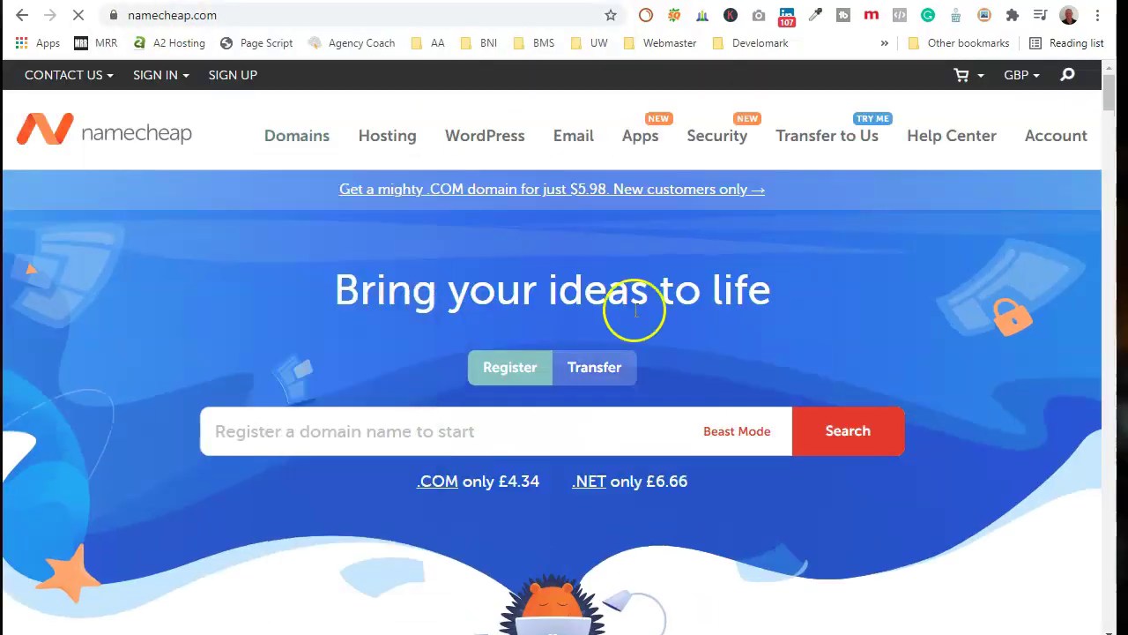
{"action": "left_click", "coordinate": [155, 75]}
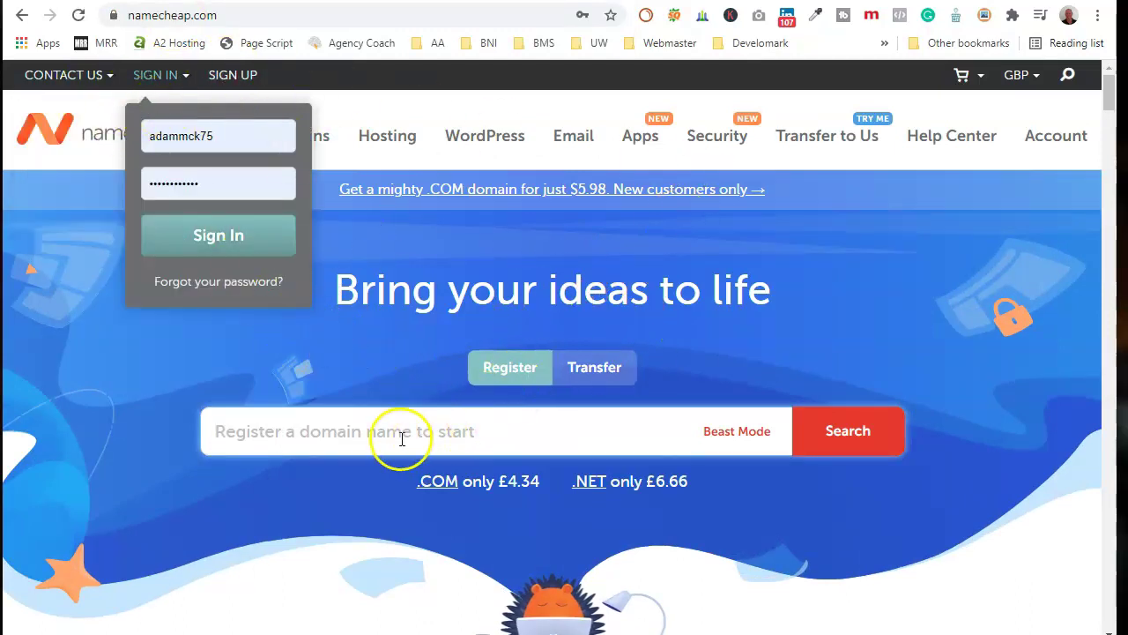
{"action": "left_click", "coordinate": [379, 360]}
{"action": "left_click", "coordinate": [357, 426]}
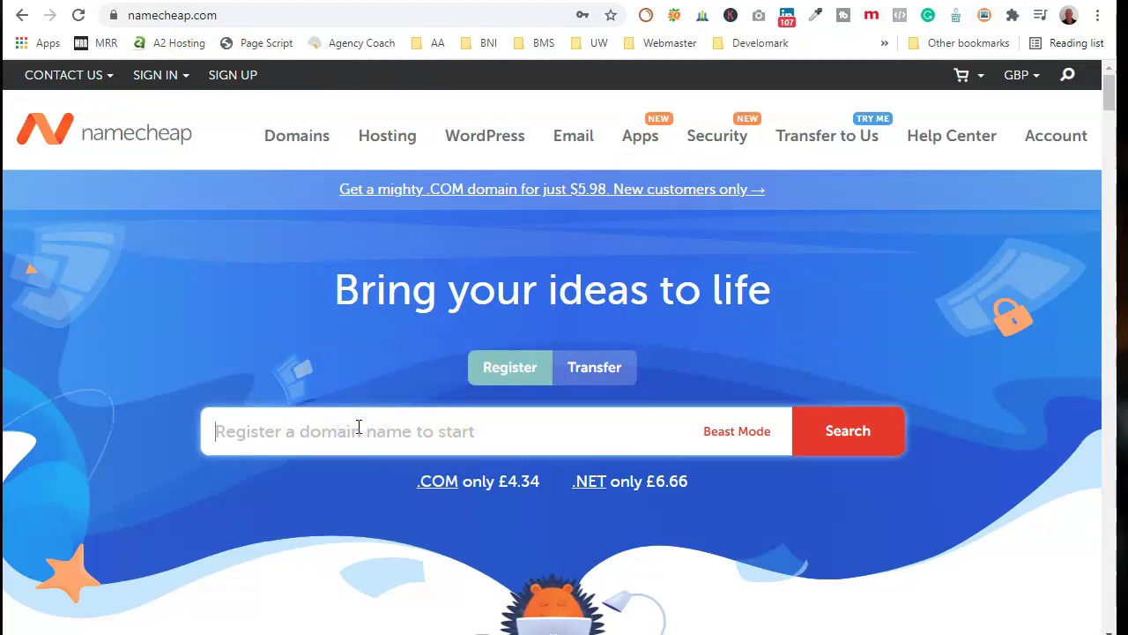
- Search for toucanholidaycottages.co.uk and review the results showing it available at £5.06/yr
{"action": "type", "text": "toucanholidaycottages.co.uk"}
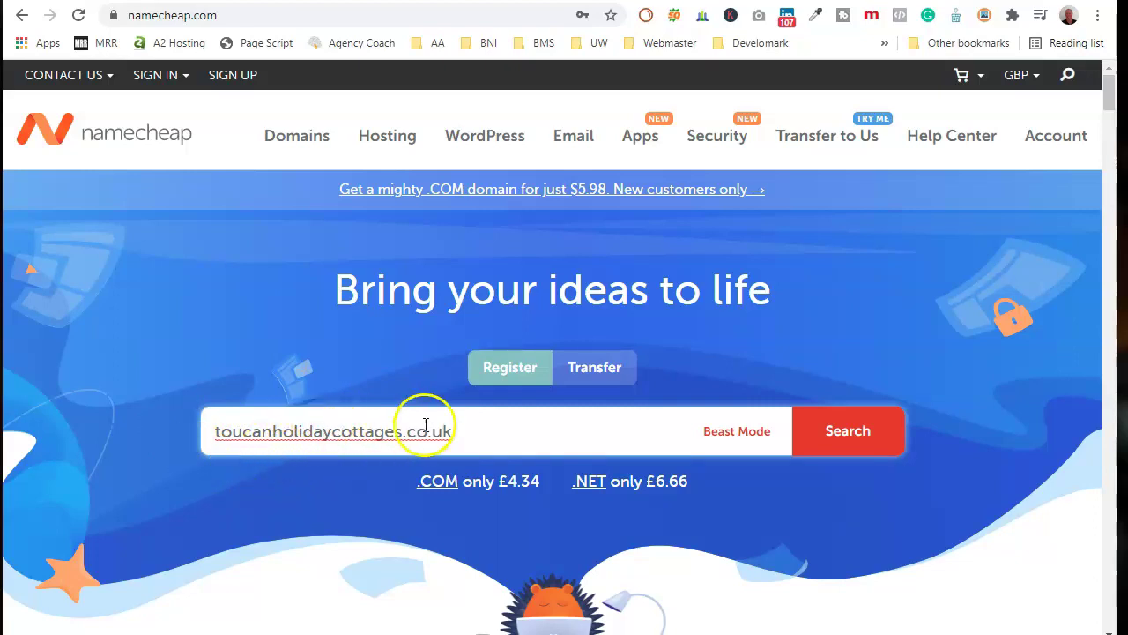
{"action": "left_click", "coordinate": [848, 435]}
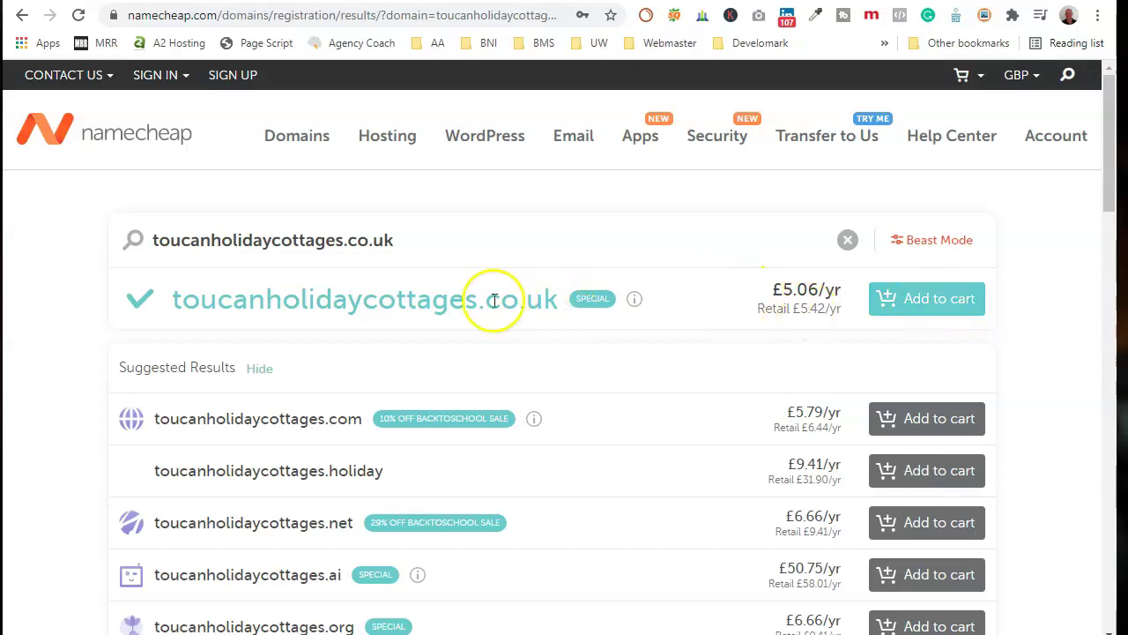
{"action": "scroll", "coordinate": [650, 353], "scroll_direction": "down", "scroll_amount": 2}
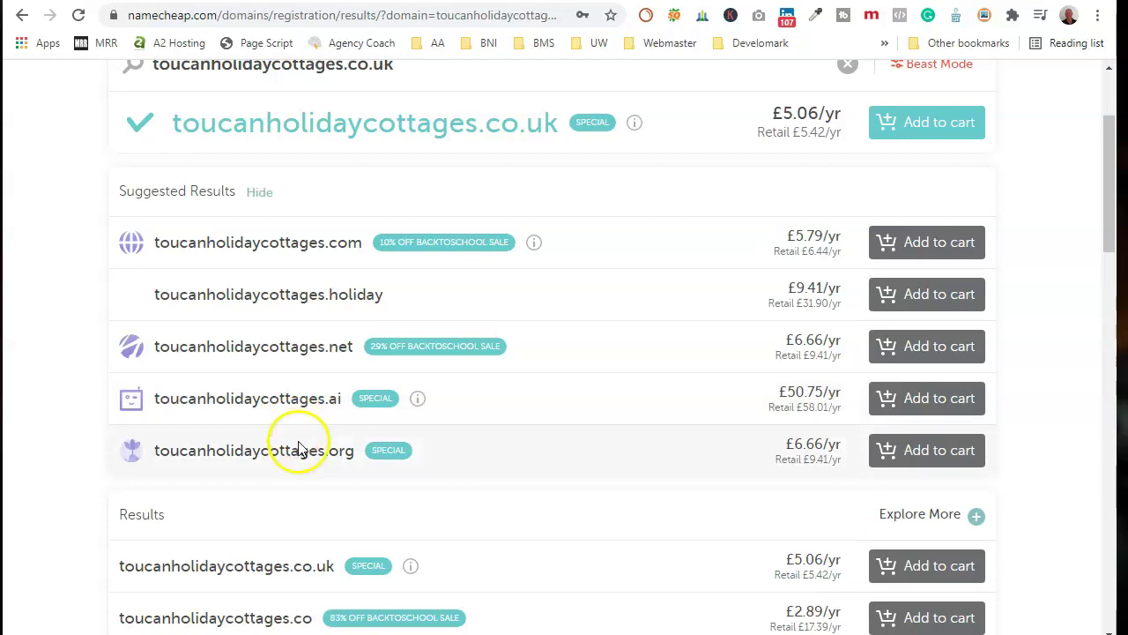
{"action": "scroll", "coordinate": [316, 449], "scroll_direction": "down", "scroll_amount": 3}
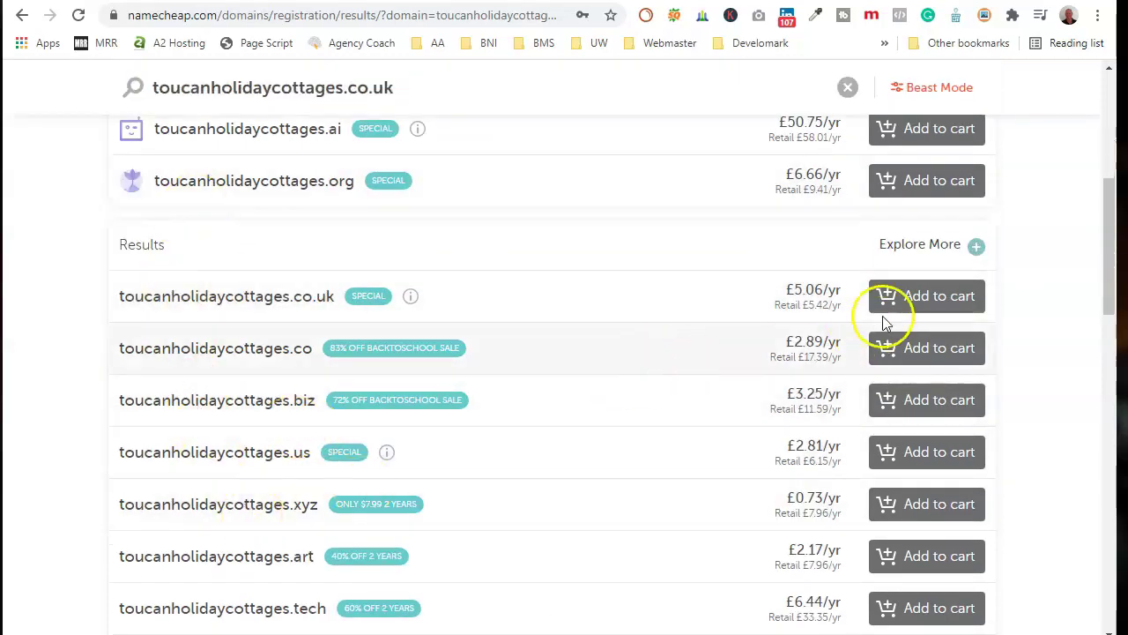
{"action": "scroll", "coordinate": [723, 272], "scroll_direction": "up", "scroll_amount": 5}
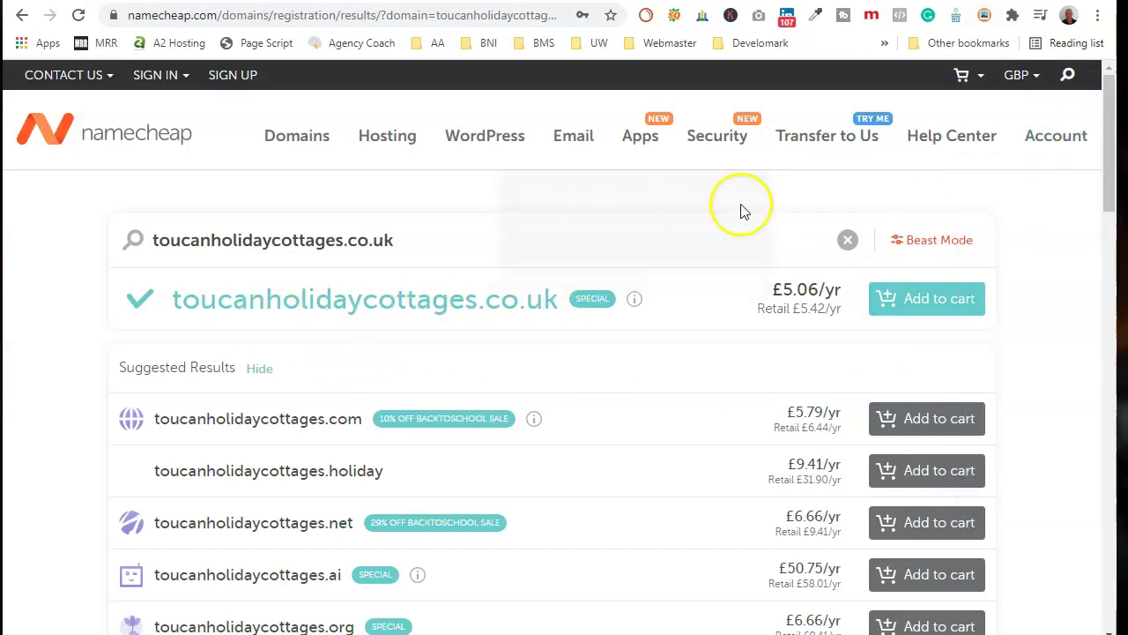
{"action": "mouse_move", "coordinate": [1099, 122]}
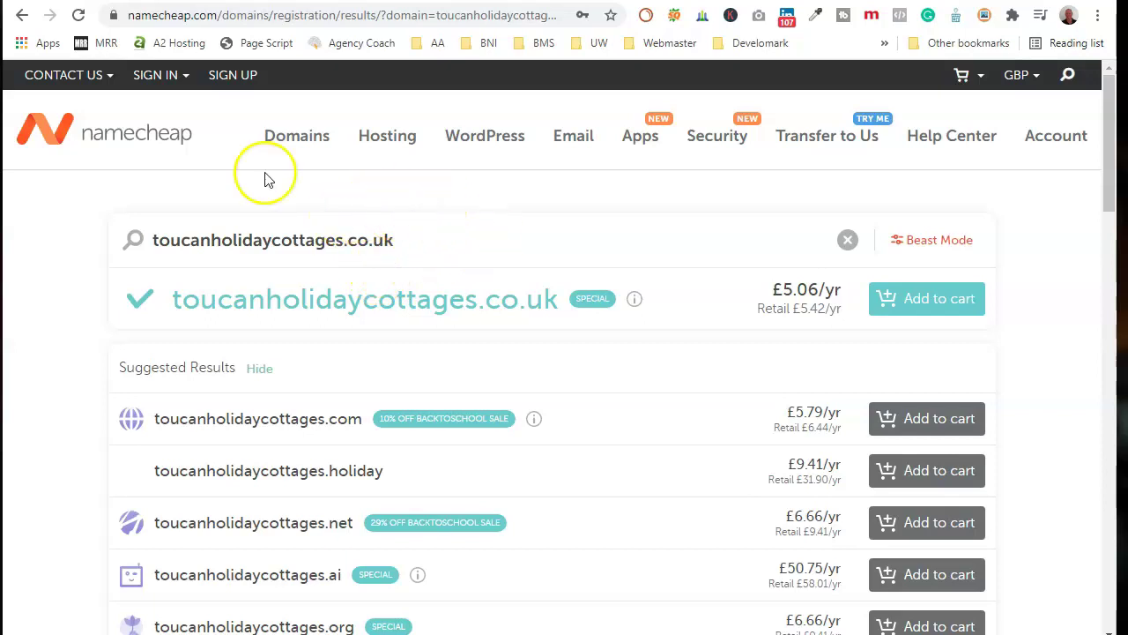
- Sign in to the Namecheap account and bring up the domain list
{"action": "left_click", "coordinate": [196, 77]}
{"action": "left_click", "coordinate": [225, 238]}
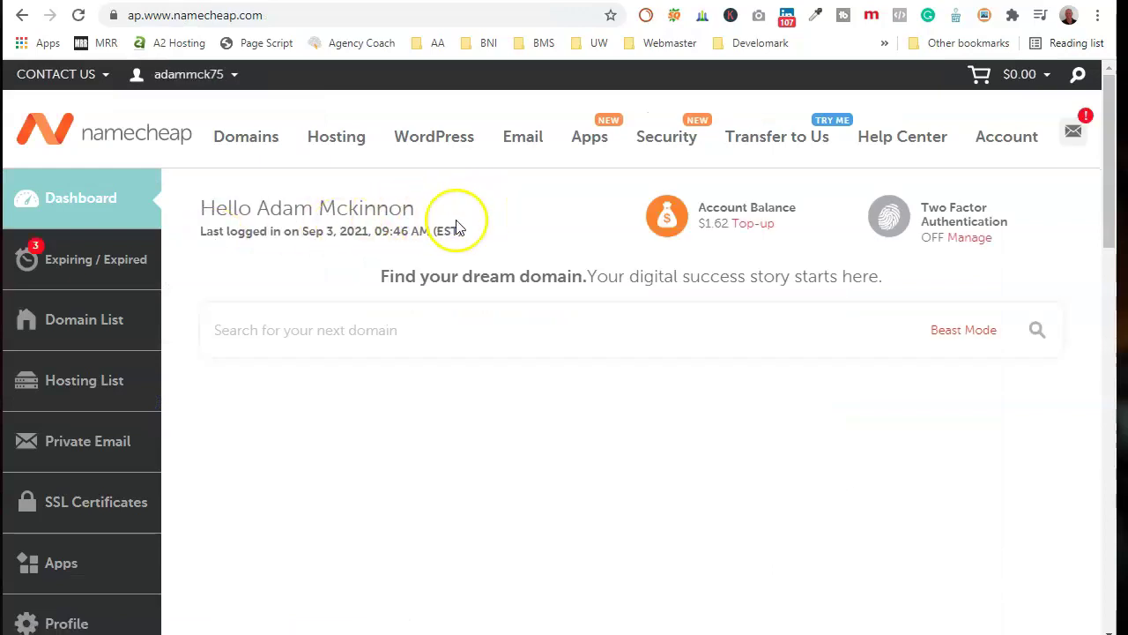
{"action": "scroll", "coordinate": [559, 244], "scroll_direction": "down", "scroll_amount": 2}
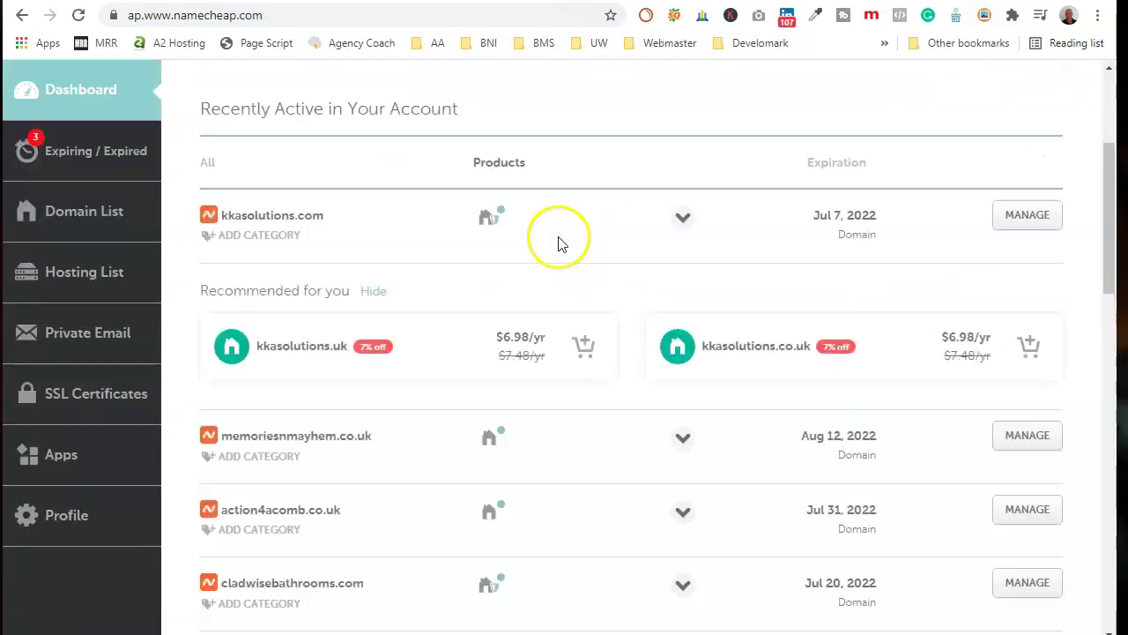
{"action": "scroll", "coordinate": [426, 209], "scroll_direction": "down", "scroll_amount": 1}
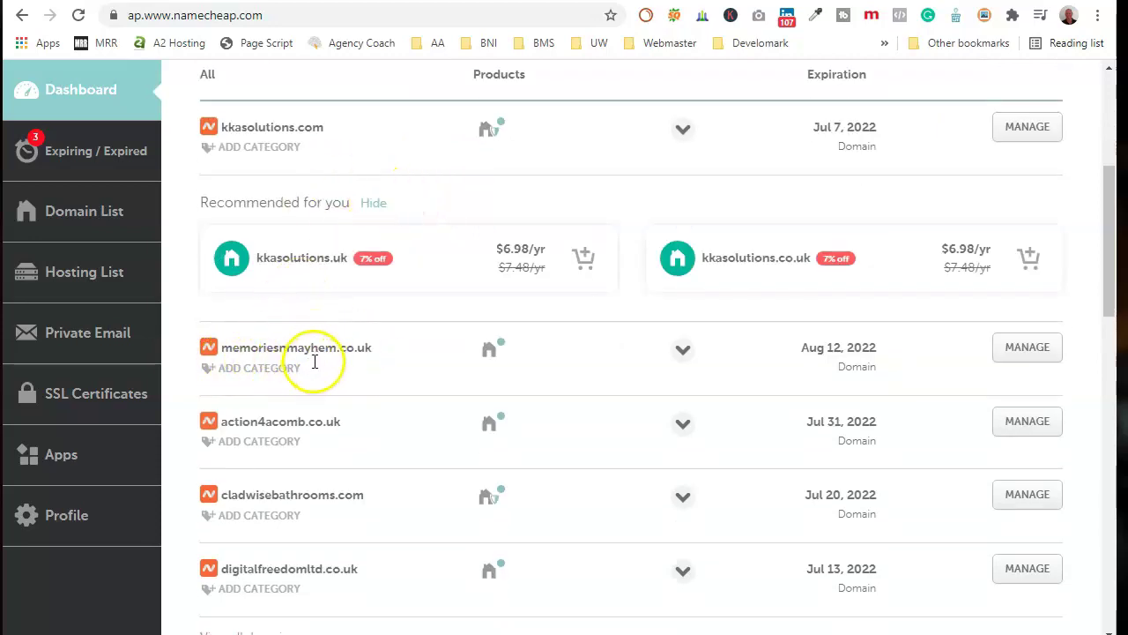
- Confirm memoriesnmayhem.co.uk keeps Custom DNS ns1–ns4.supercp.com, then open a new browser tab
{"action": "left_click", "coordinate": [1025, 351]}
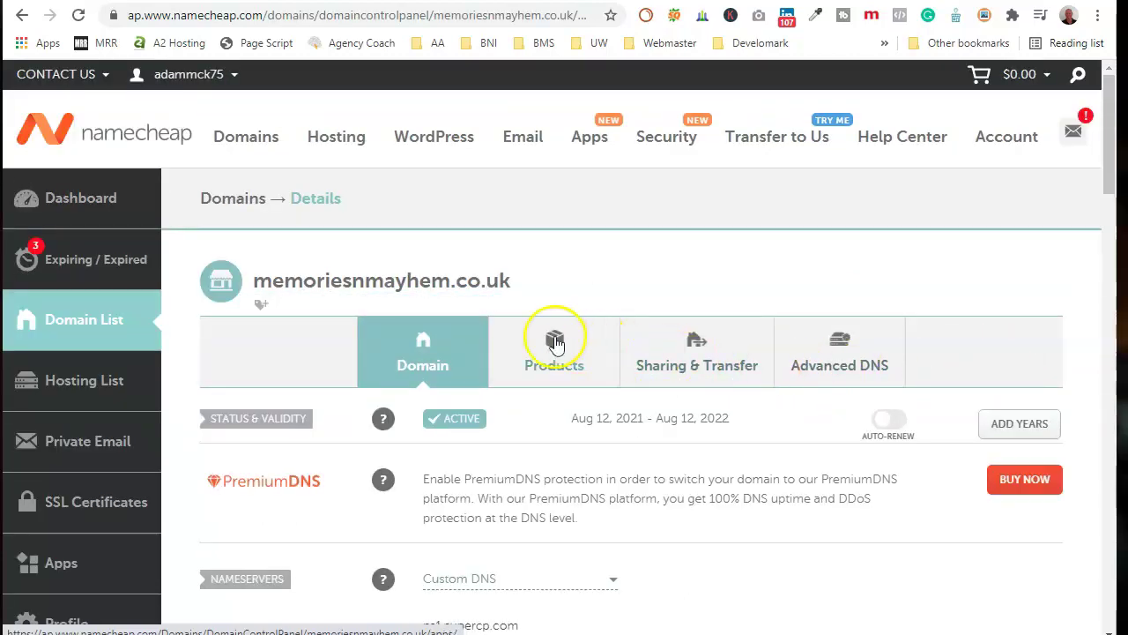
{"action": "scroll", "coordinate": [705, 441], "scroll_direction": "down", "scroll_amount": 3}
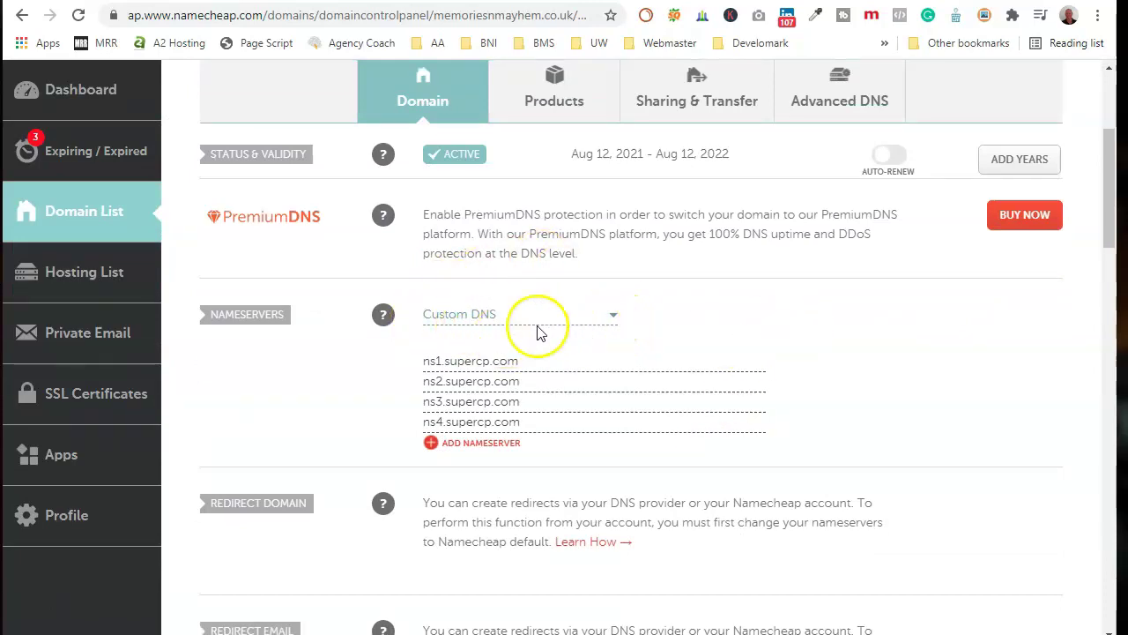
{"action": "left_click", "coordinate": [613, 314]}
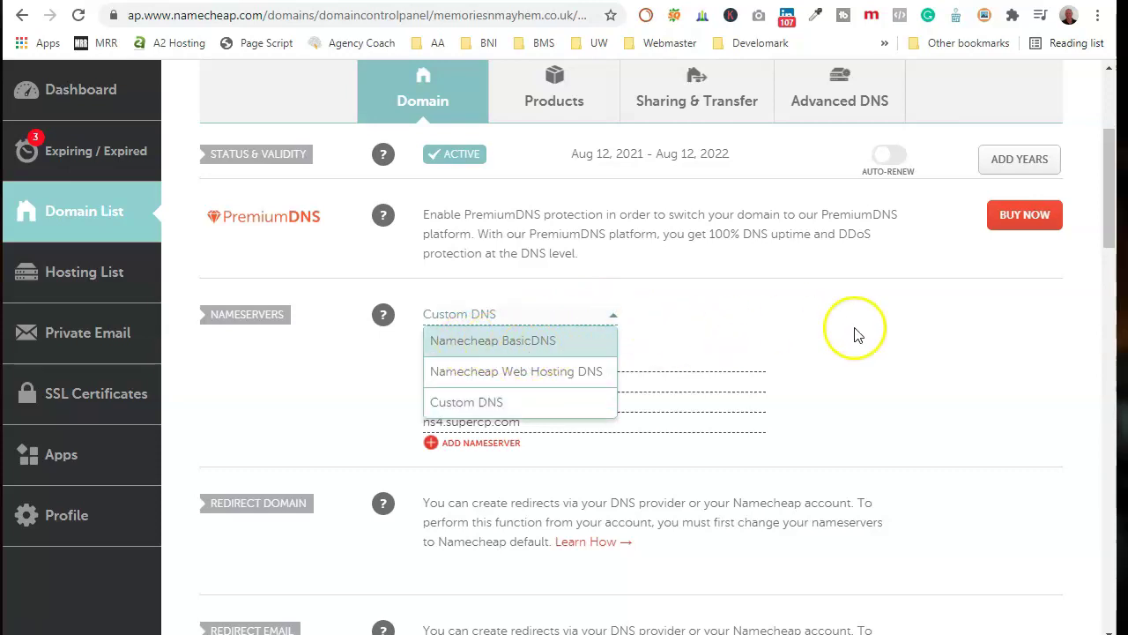
{"action": "left_click", "coordinate": [896, 358]}
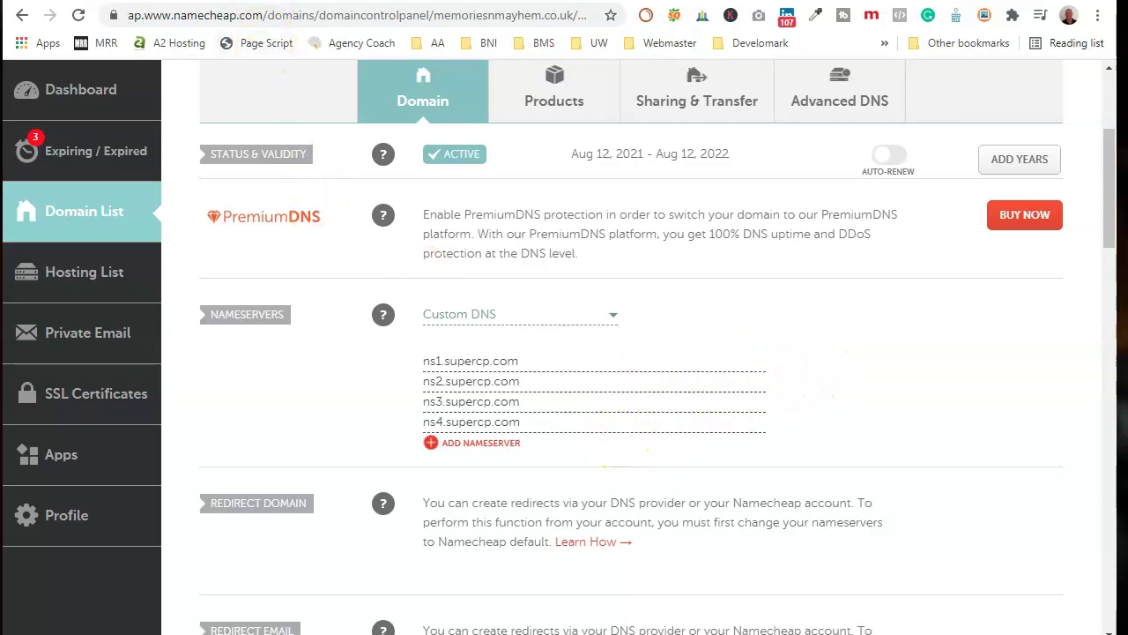
{"action": "key", "text": "ctrl+t"}
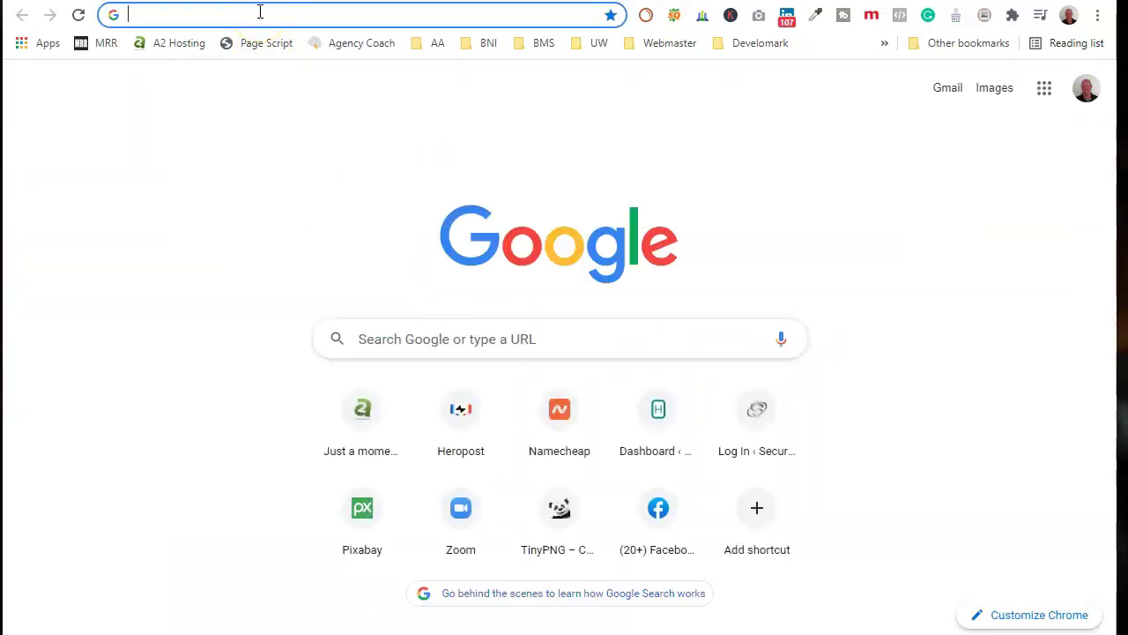
- Open A2 Hosting's WordPress Hosting page and browse the Startup, Drive, Turbo Boost and Turbo Max plans
{"action": "type", "text": "a2"}
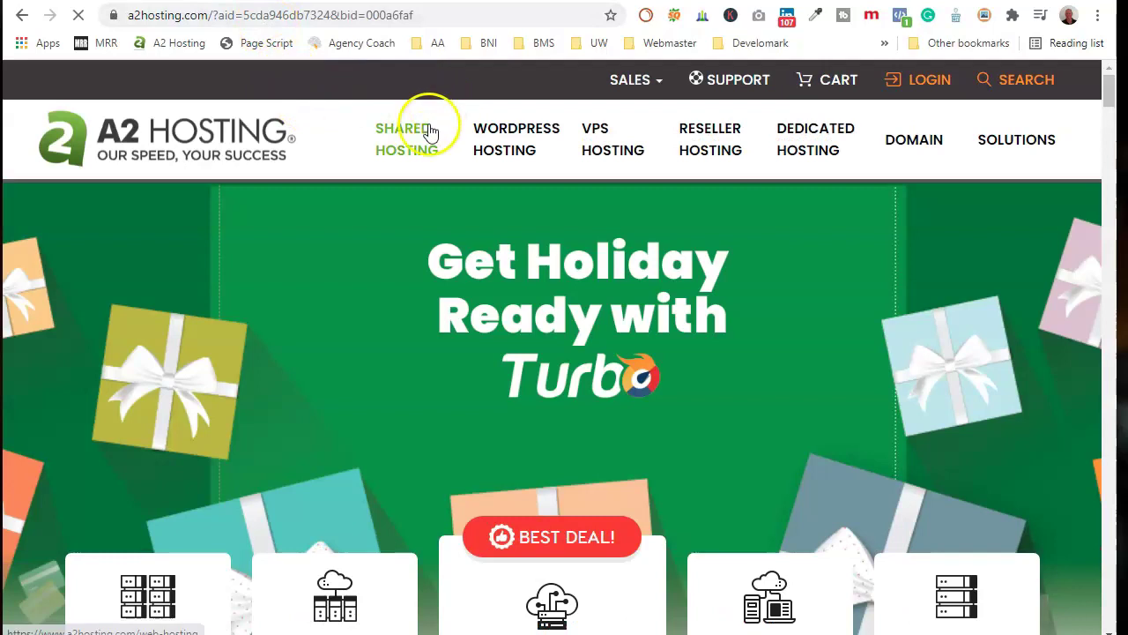
{"action": "left_click", "coordinate": [510, 134]}
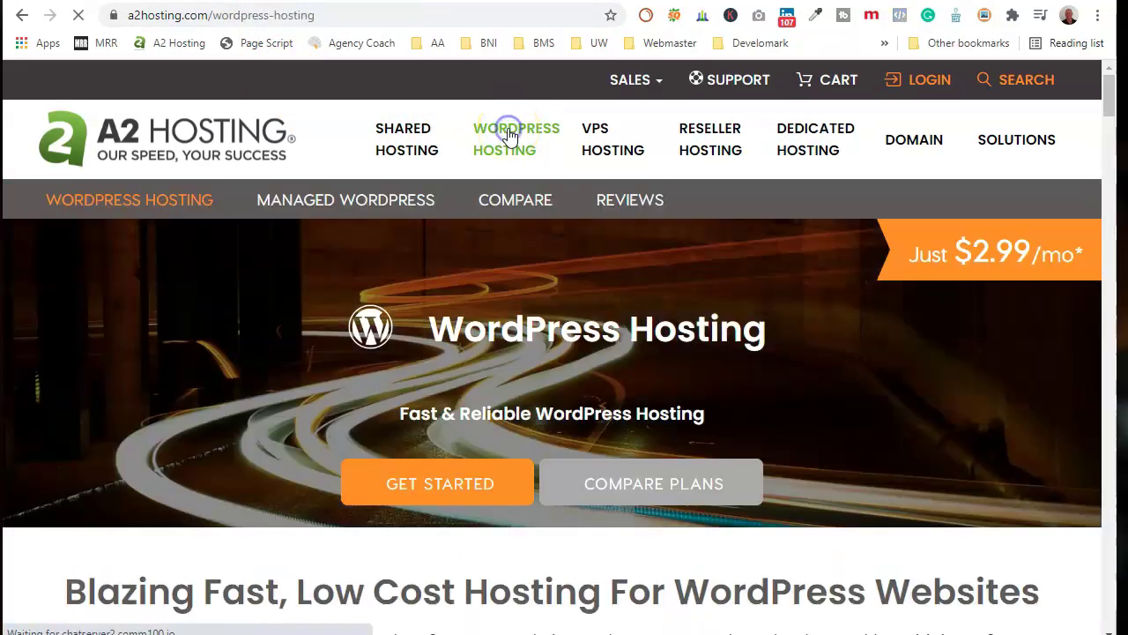
{"action": "scroll", "coordinate": [587, 304], "scroll_direction": "down", "scroll_amount": 9}
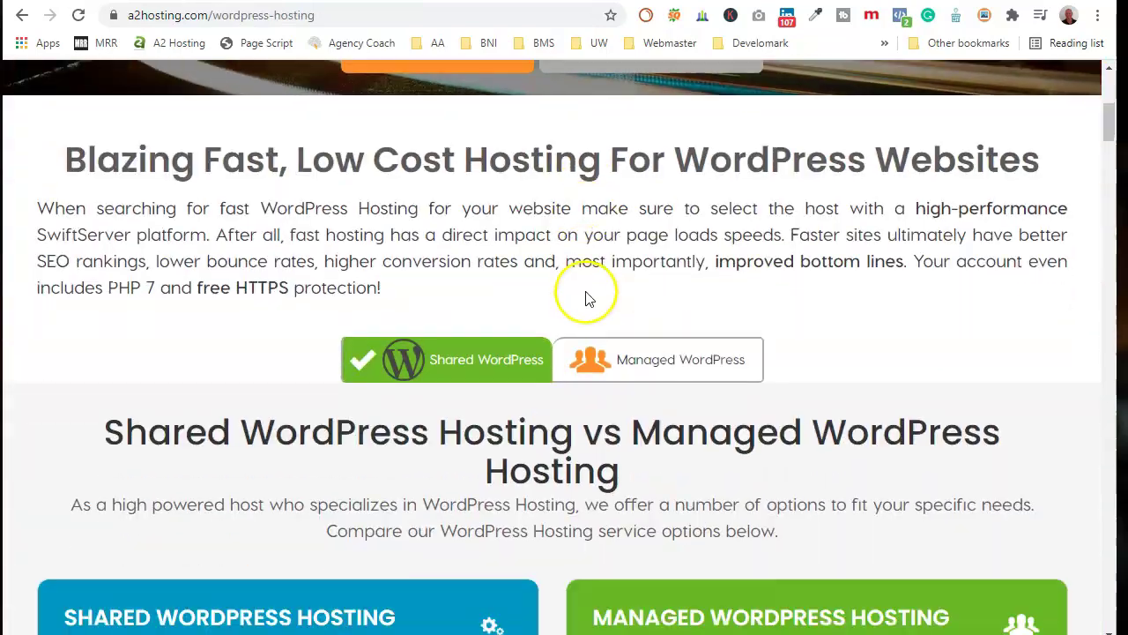
{"action": "scroll", "coordinate": [588, 290], "scroll_direction": "down", "scroll_amount": 2}
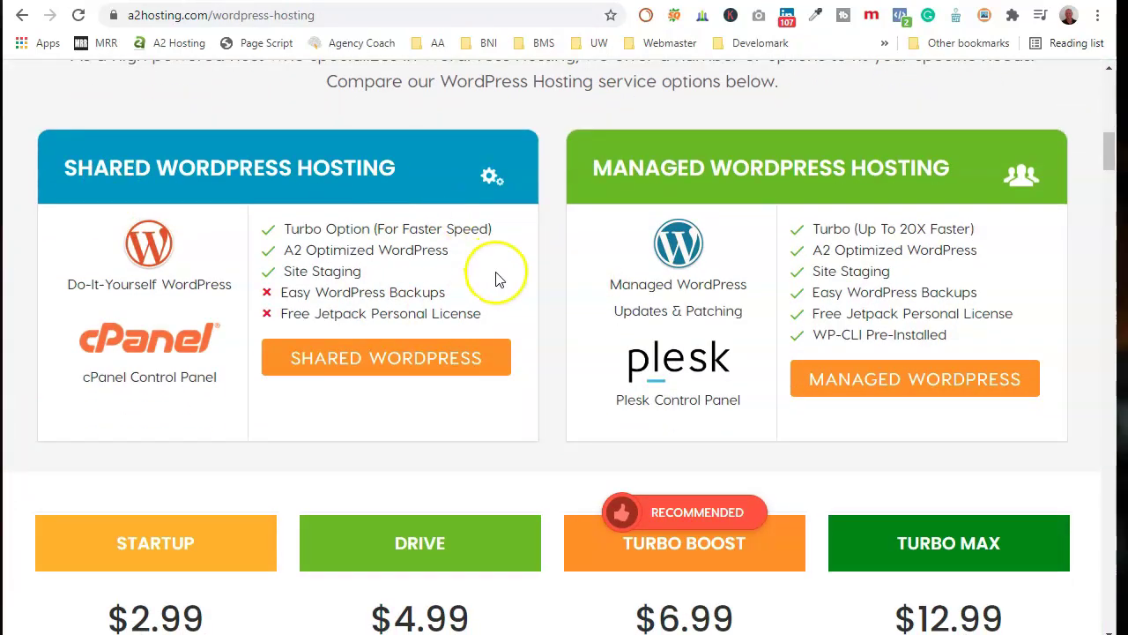
{"action": "scroll", "coordinate": [502, 271], "scroll_direction": "down", "scroll_amount": 3}
{"action": "scroll", "coordinate": [513, 261], "scroll_direction": "down", "scroll_amount": 2}
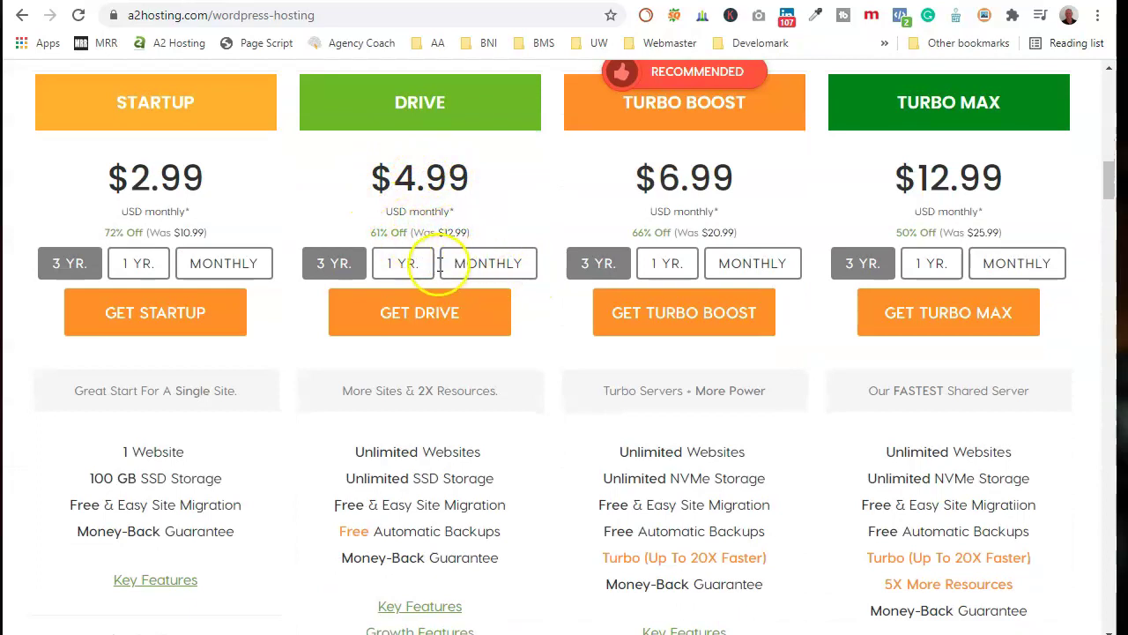
{"action": "scroll", "coordinate": [312, 202], "scroll_direction": "down", "scroll_amount": 2}
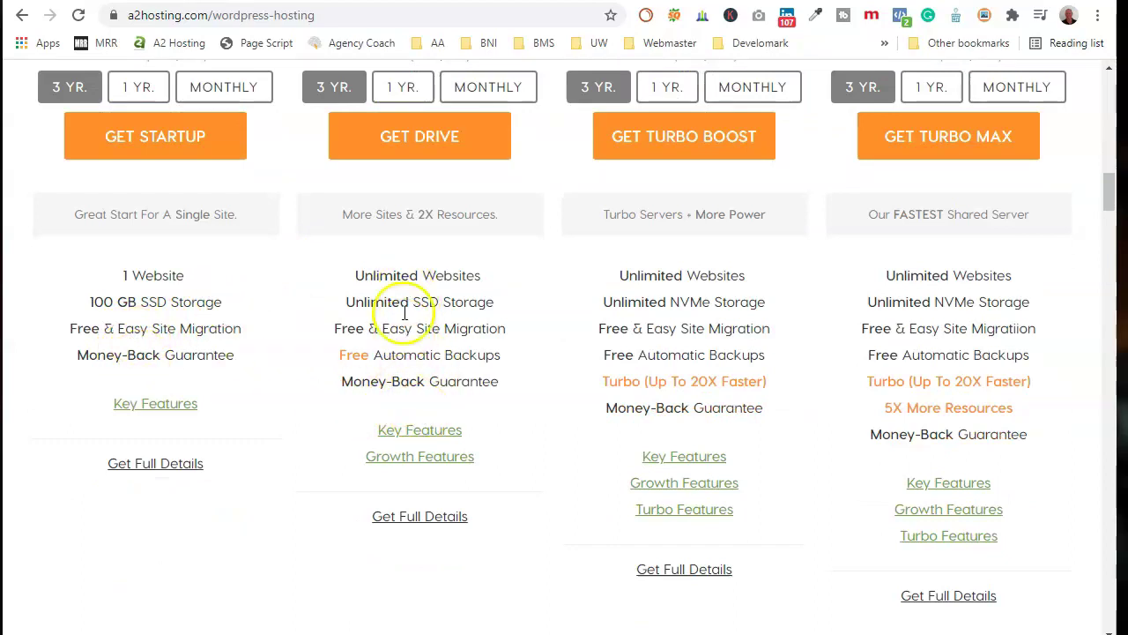
{"action": "scroll", "coordinate": [513, 311], "scroll_direction": "up", "scroll_amount": 2}
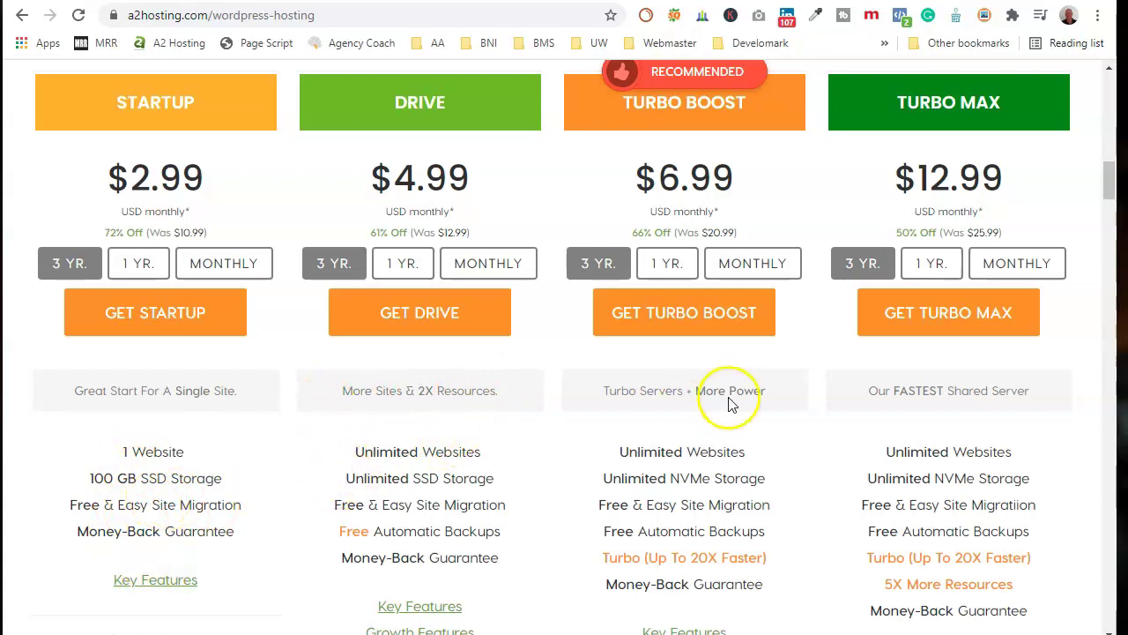
{"action": "scroll", "coordinate": [730, 397], "scroll_direction": "up", "scroll_amount": 2}
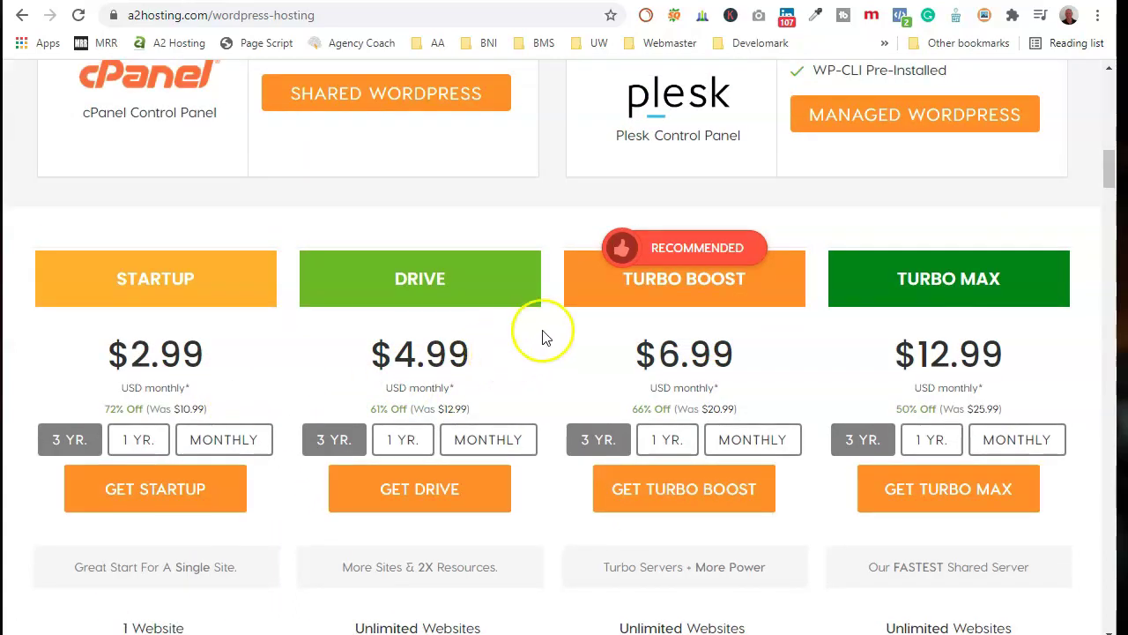
{"action": "scroll", "coordinate": [540, 247], "scroll_direction": "up", "scroll_amount": 1}
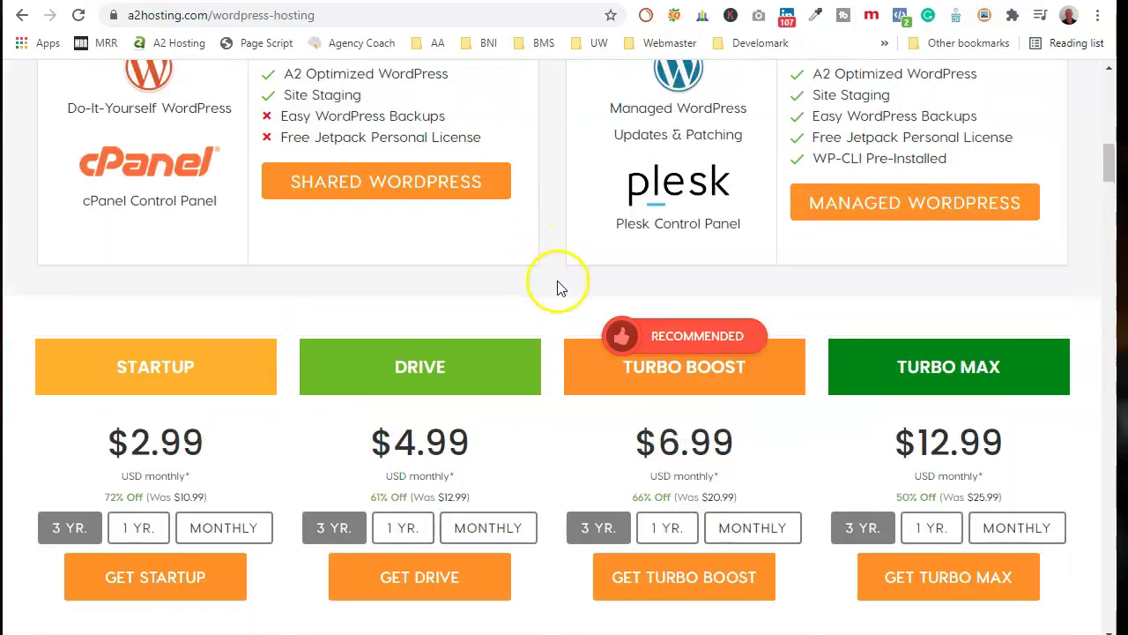
{"action": "scroll", "coordinate": [536, 284], "scroll_direction": "up", "scroll_amount": 3}
{"action": "scroll", "coordinate": [596, 440], "scroll_direction": "down", "scroll_amount": 4}
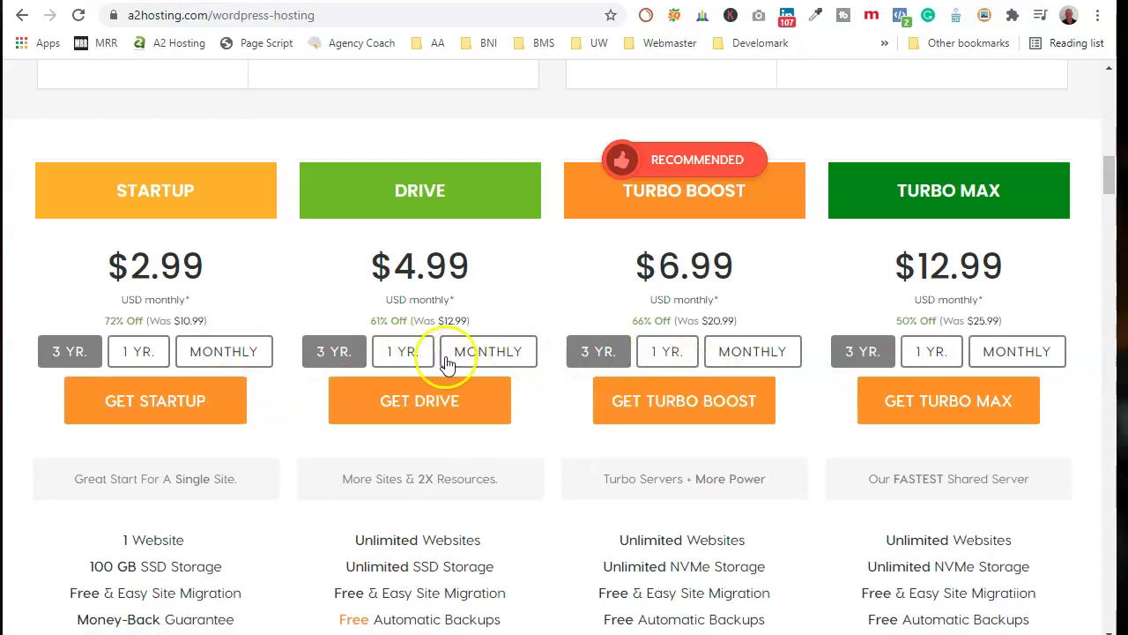
- Compare the Drive plan's monthly, 1-year and 3-year prices, then return to the page header
{"action": "left_click", "coordinate": [481, 361]}
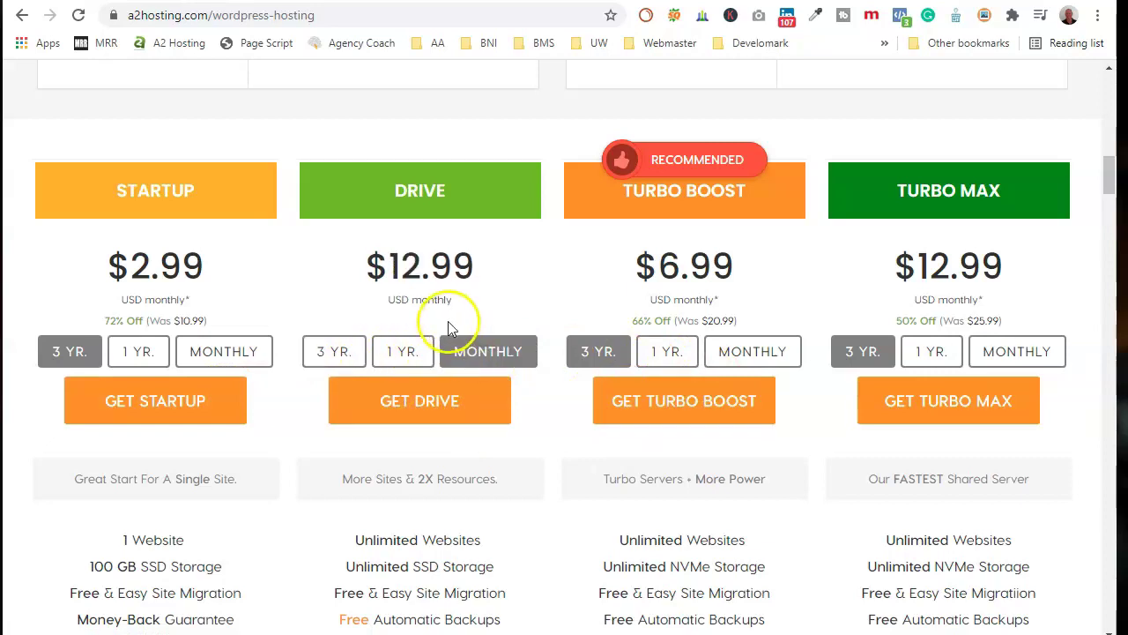
{"action": "left_click", "coordinate": [406, 352]}
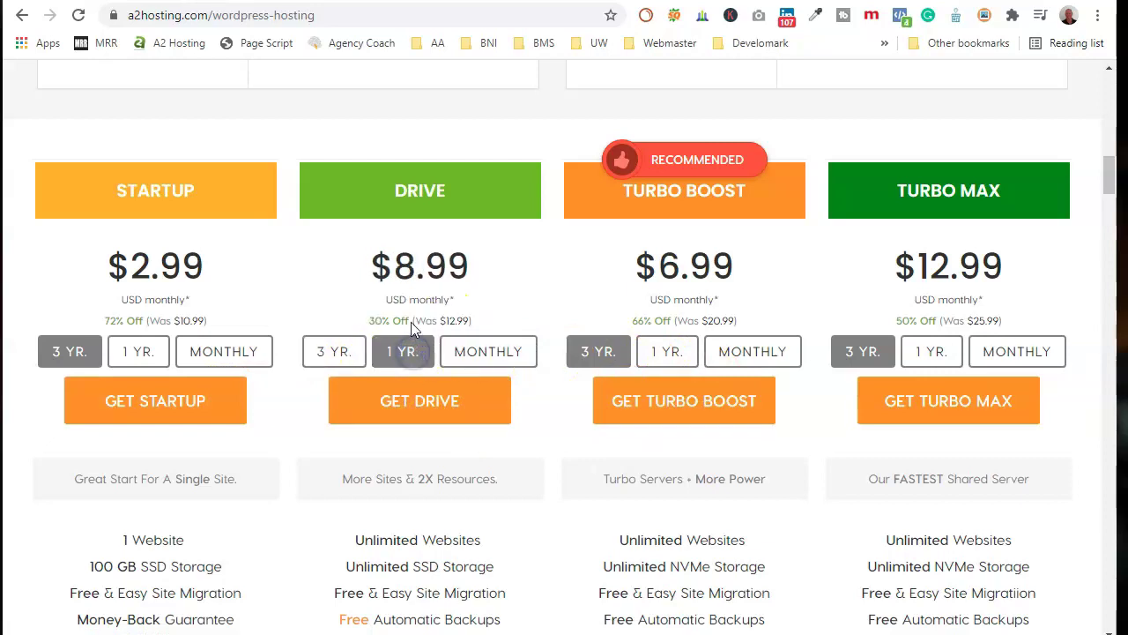
{"action": "left_click", "coordinate": [343, 351]}
{"action": "scroll", "coordinate": [529, 377], "scroll_direction": "down", "scroll_amount": 4}
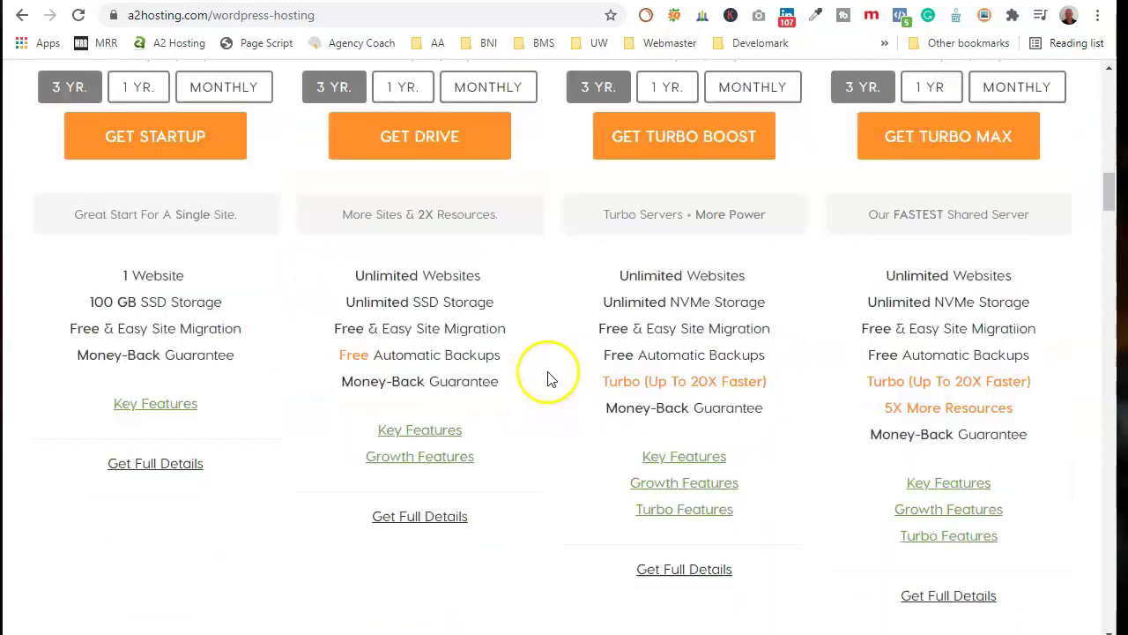
{"action": "scroll", "coordinate": [516, 367], "scroll_direction": "down", "scroll_amount": 3}
{"action": "scroll", "coordinate": [514, 368], "scroll_direction": "up", "scroll_amount": 6}
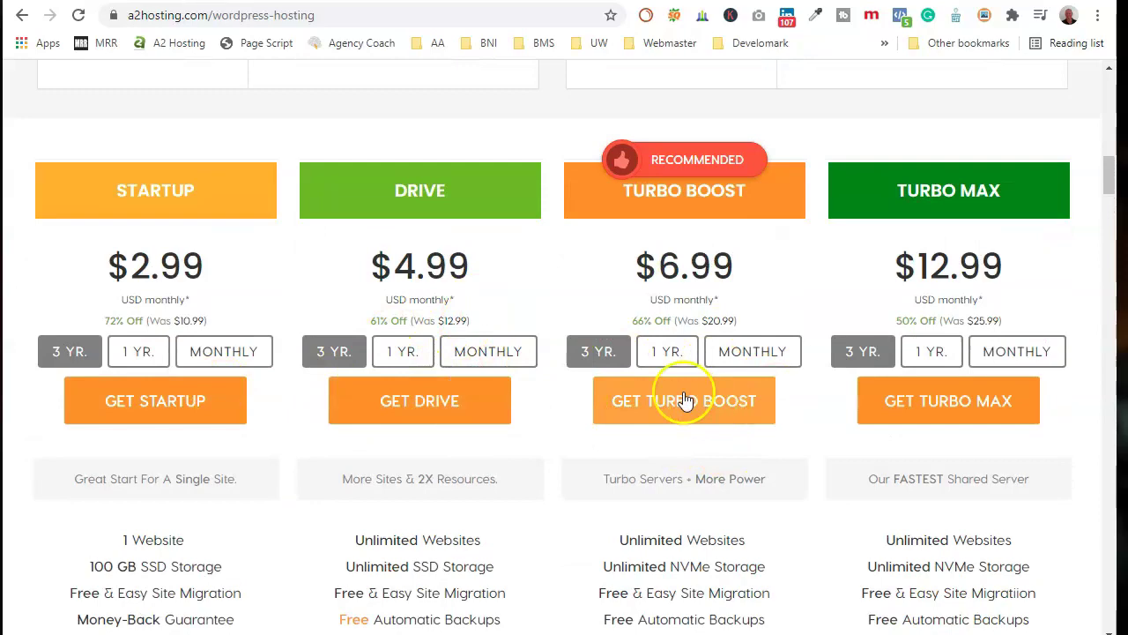
{"action": "scroll", "coordinate": [438, 373], "scroll_direction": "up", "scroll_amount": 4}
{"action": "scroll", "coordinate": [438, 373], "scroll_direction": "up", "scroll_amount": 8}
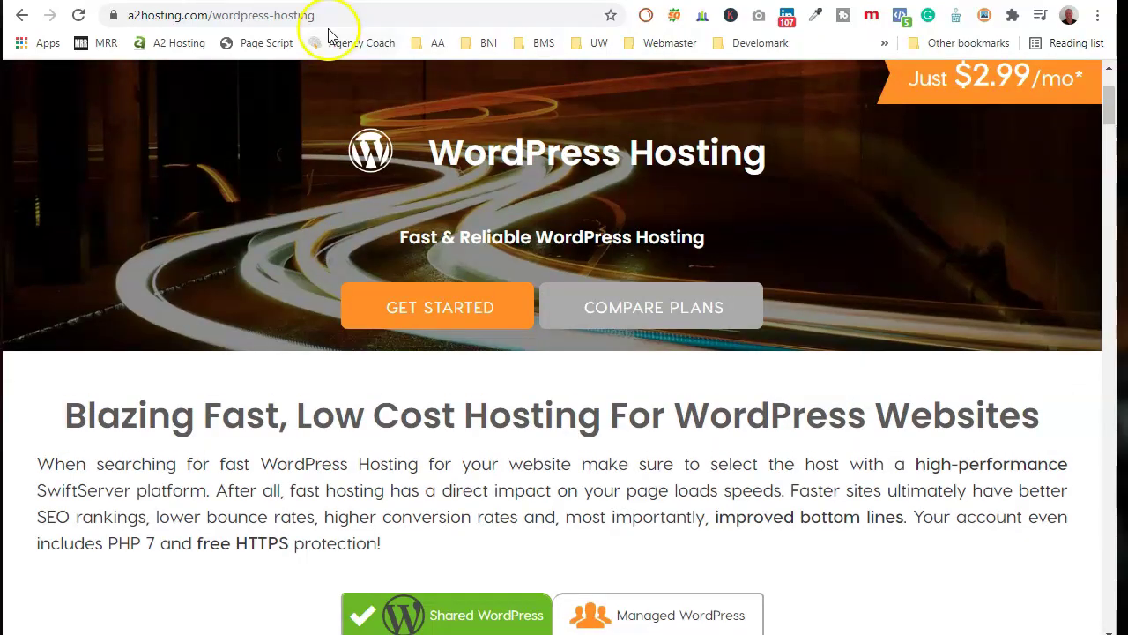
{"action": "scroll", "coordinate": [552, 236], "scroll_direction": "up", "scroll_amount": 2}
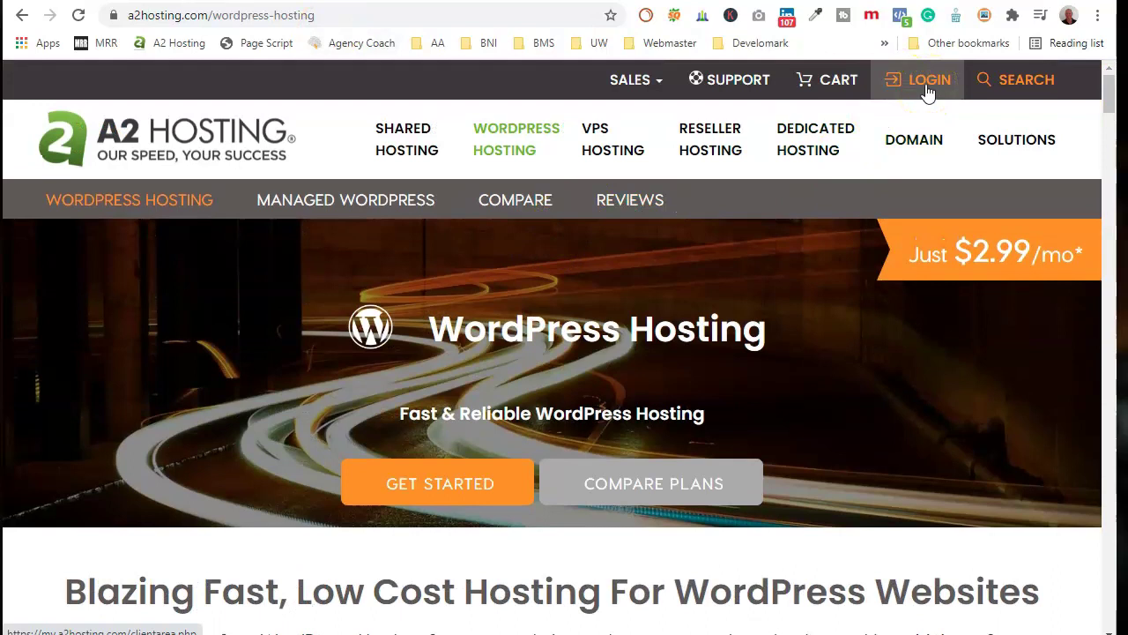
- Log in to the A2 Hosting client area with saved credentials and review the two active services
{"action": "left_click", "coordinate": [928, 88]}
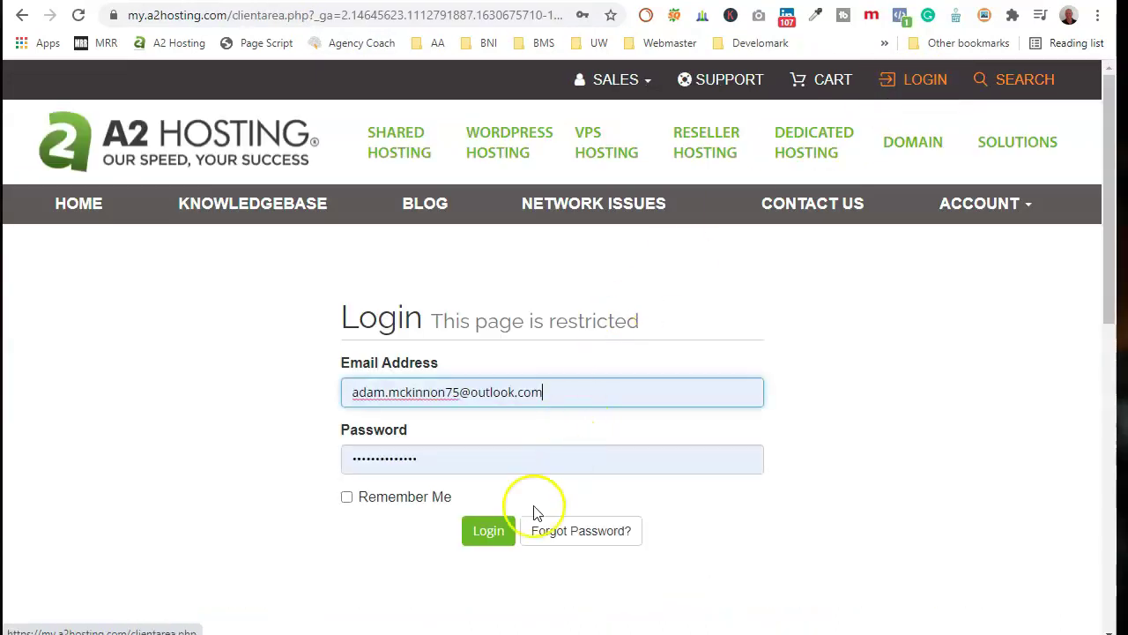
{"action": "left_click", "coordinate": [485, 534]}
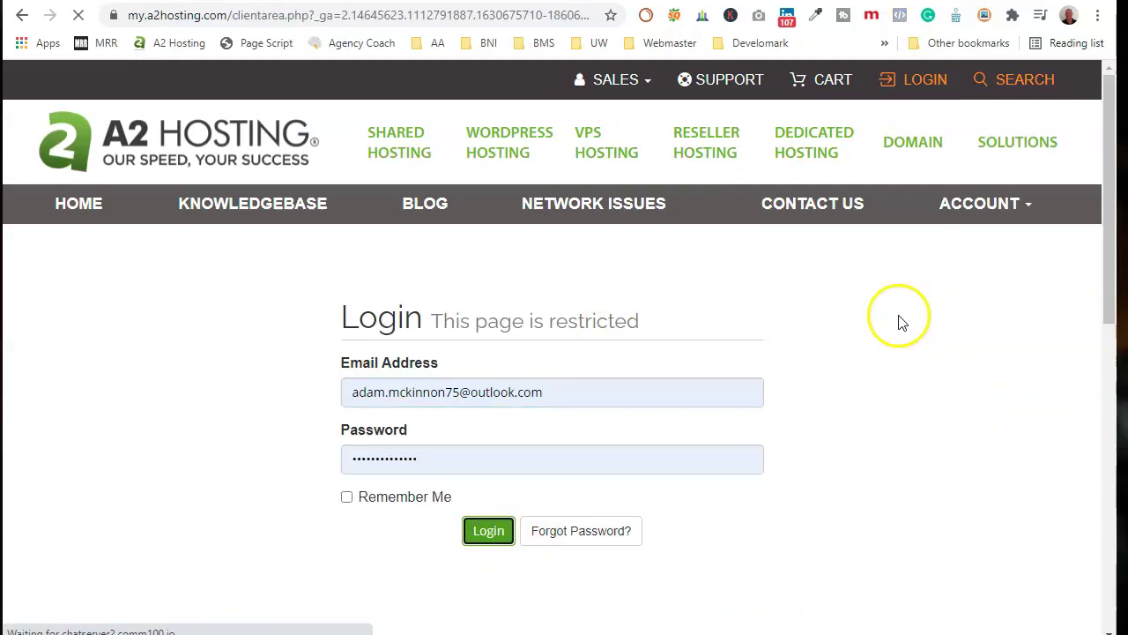
{"action": "scroll", "coordinate": [724, 346], "scroll_direction": "down", "scroll_amount": 1}
{"action": "scroll", "coordinate": [728, 346], "scroll_direction": "down", "scroll_amount": 5}
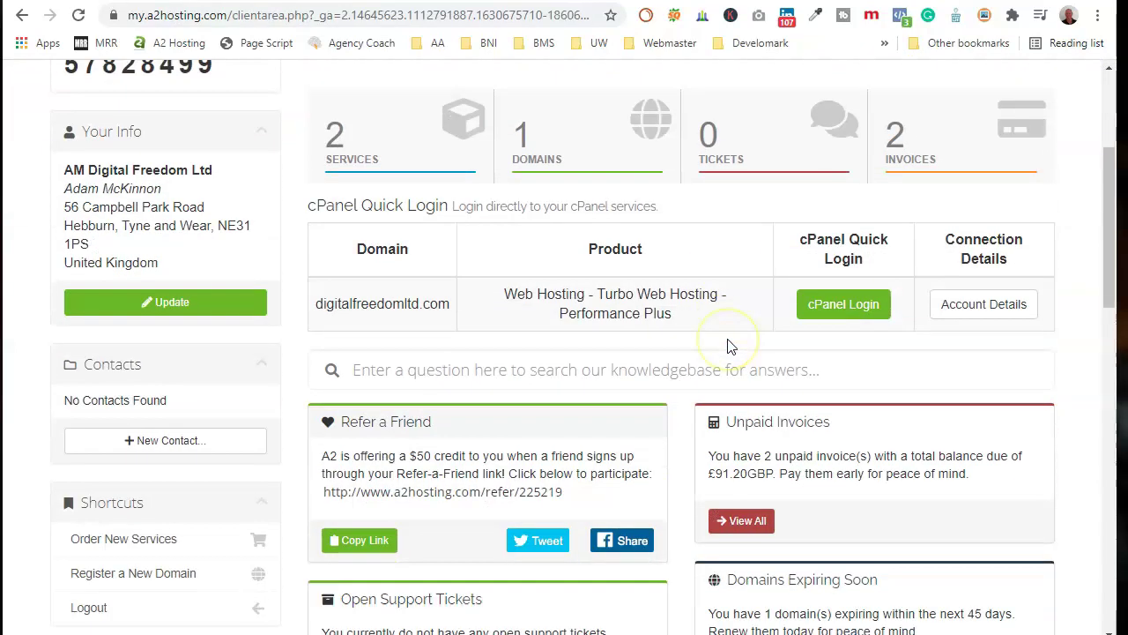
{"action": "scroll", "coordinate": [673, 328], "scroll_direction": "down", "scroll_amount": 2}
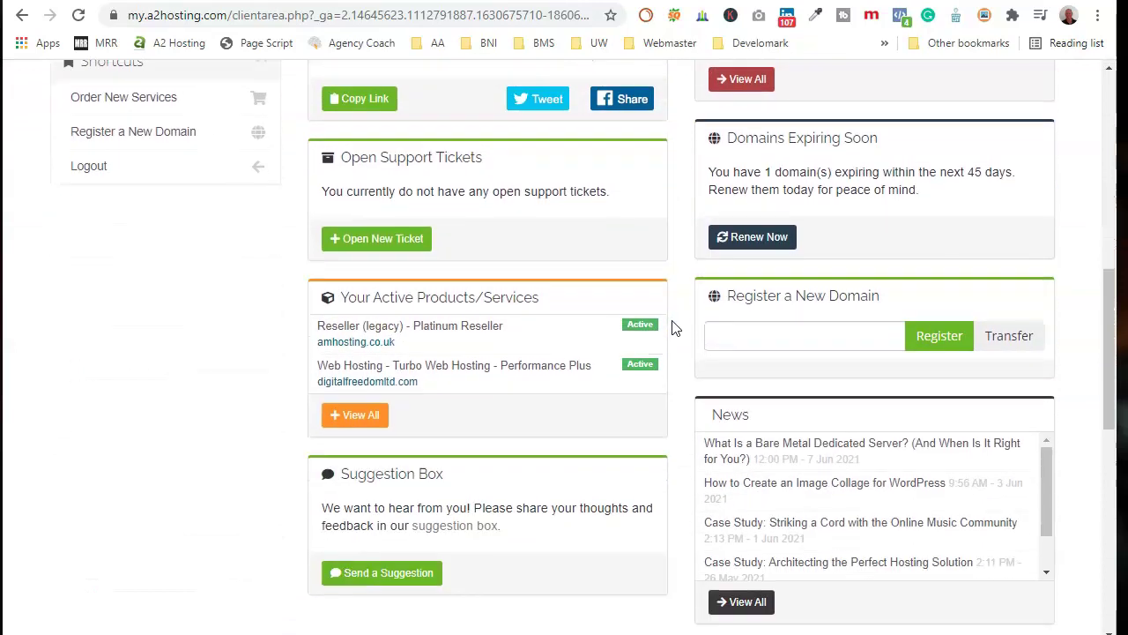
{"action": "scroll", "coordinate": [719, 362], "scroll_direction": "down", "scroll_amount": 2}
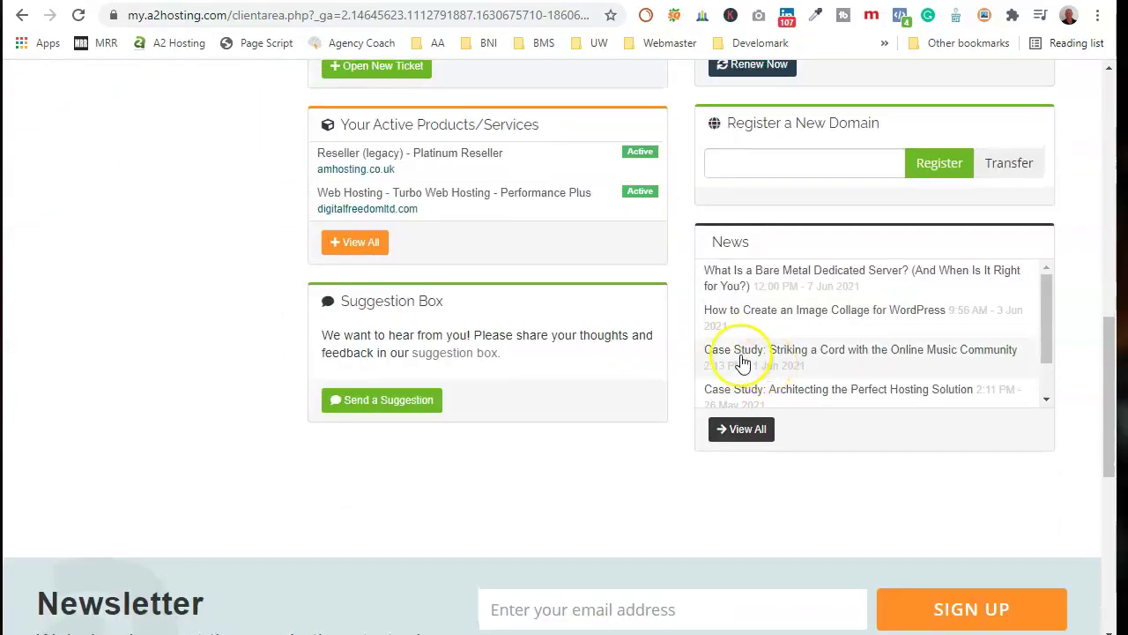
{"action": "scroll", "coordinate": [510, 404], "scroll_direction": "up", "scroll_amount": 4}
{"action": "scroll", "coordinate": [507, 405], "scroll_direction": "up", "scroll_amount": 1}
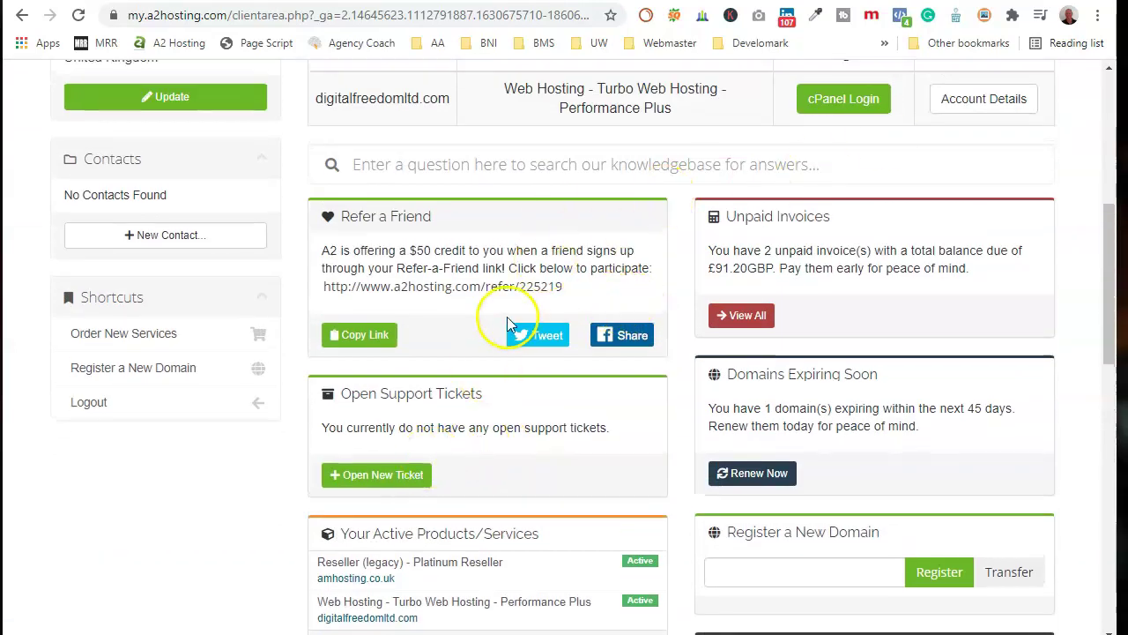
{"action": "scroll", "coordinate": [743, 285], "scroll_direction": "down", "scroll_amount": 3}
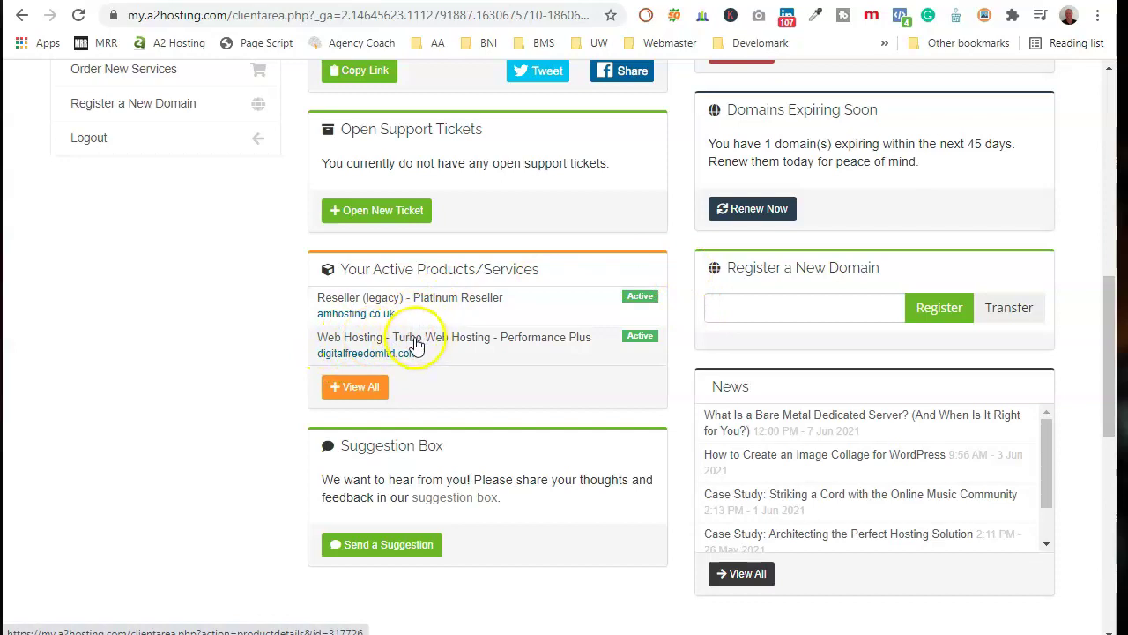
- Open the Turbo Web Hosting product's details and scroll to its nameserver information
{"action": "left_click", "coordinate": [474, 346]}
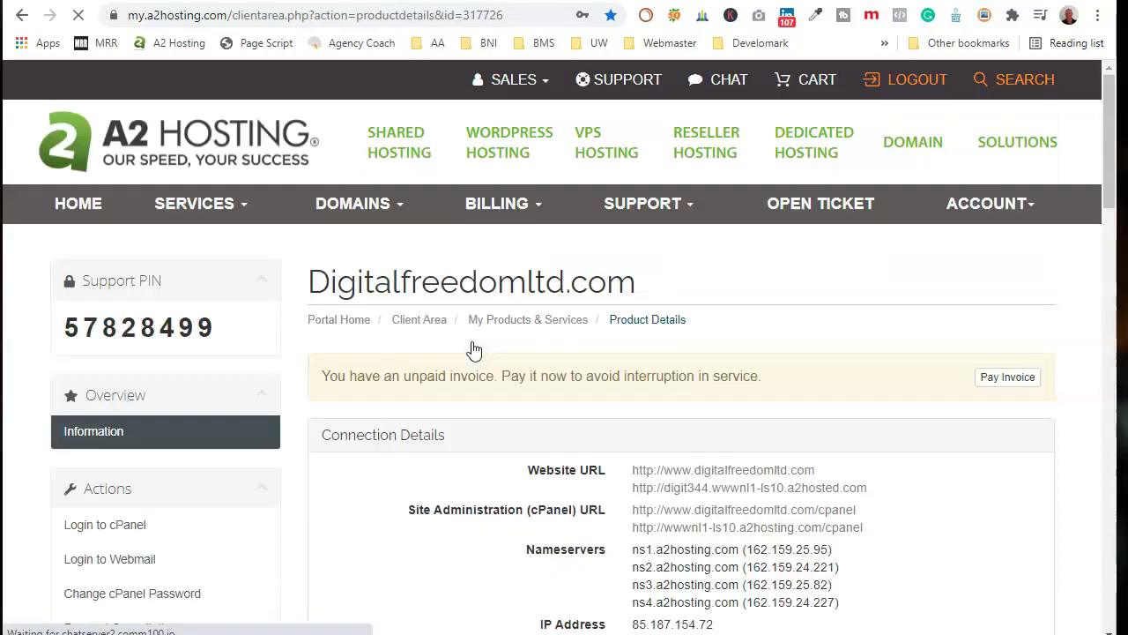
{"action": "scroll", "coordinate": [730, 367], "scroll_direction": "down", "scroll_amount": 1}
{"action": "scroll", "coordinate": [730, 367], "scroll_direction": "down", "scroll_amount": 3}
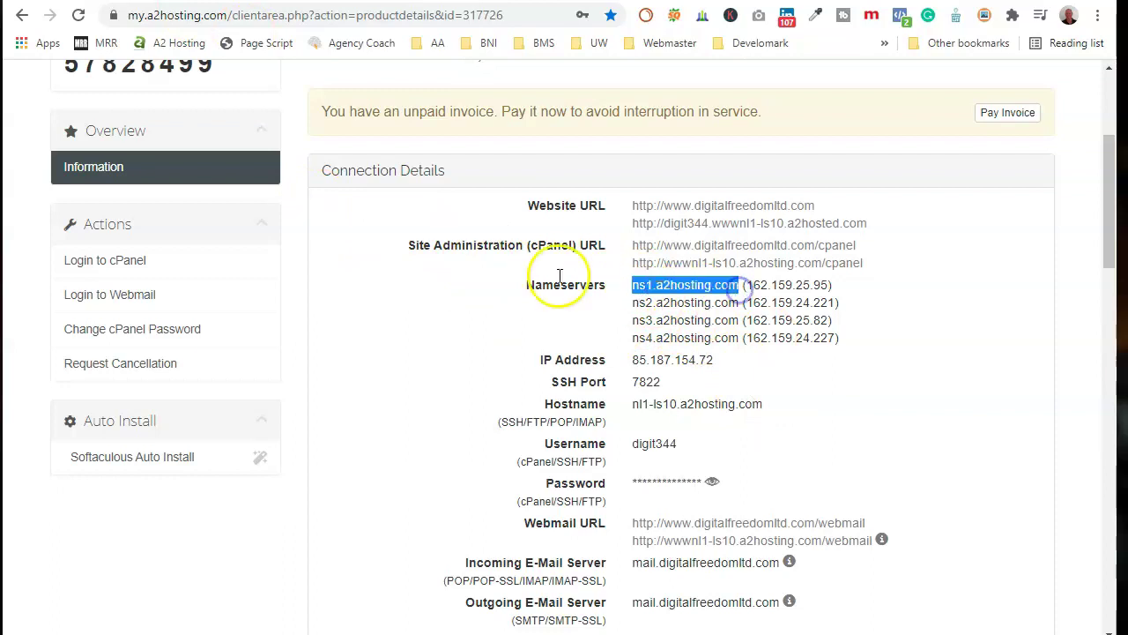
{"action": "left_click", "coordinate": [245, 2]}
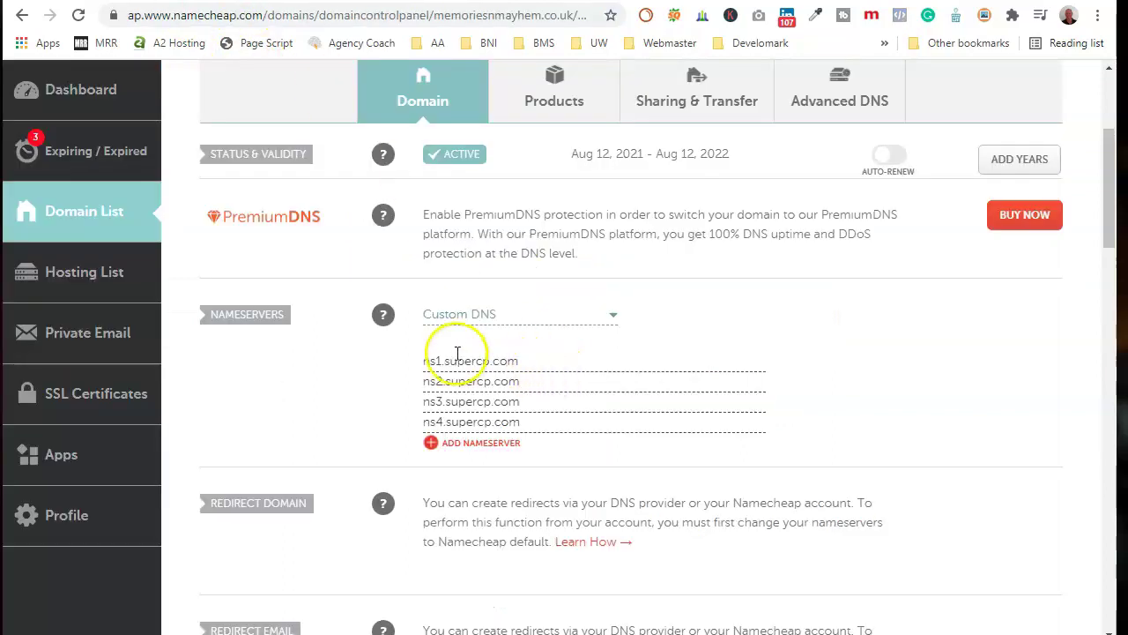
{"action": "left_click", "coordinate": [366, 1]}
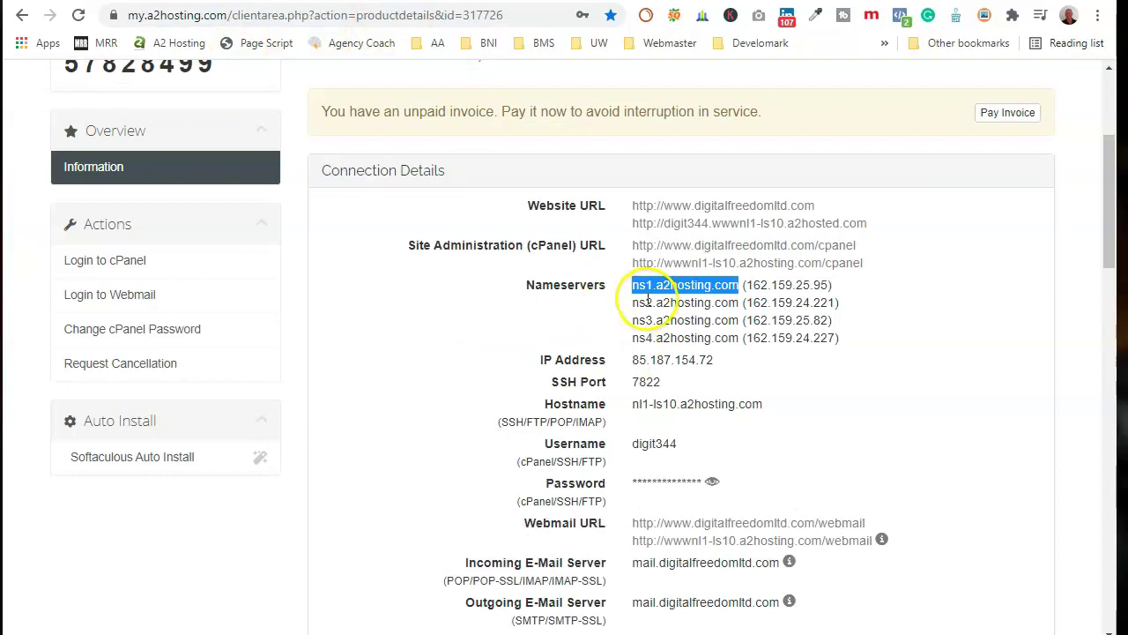
- Compare the ns2.a2hosting.com nameservers against the Namecheap domain's custom nameservers
{"action": "left_click_drag", "start_coordinate": [632, 302], "coordinate": [738, 304]}
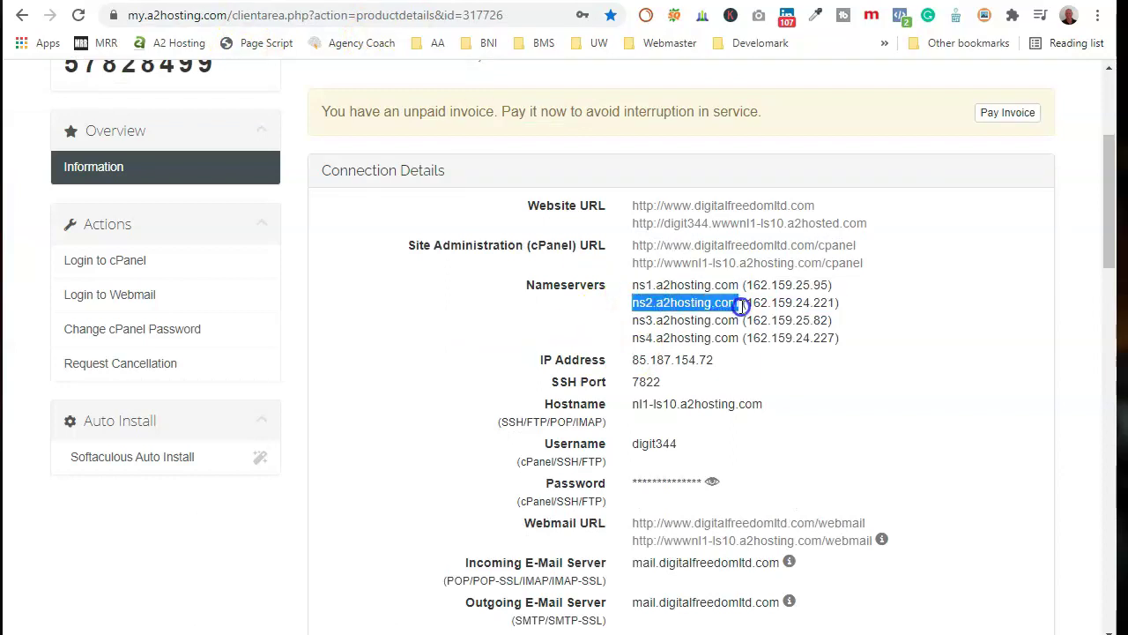
{"action": "key", "text": "ctrl+Tab"}
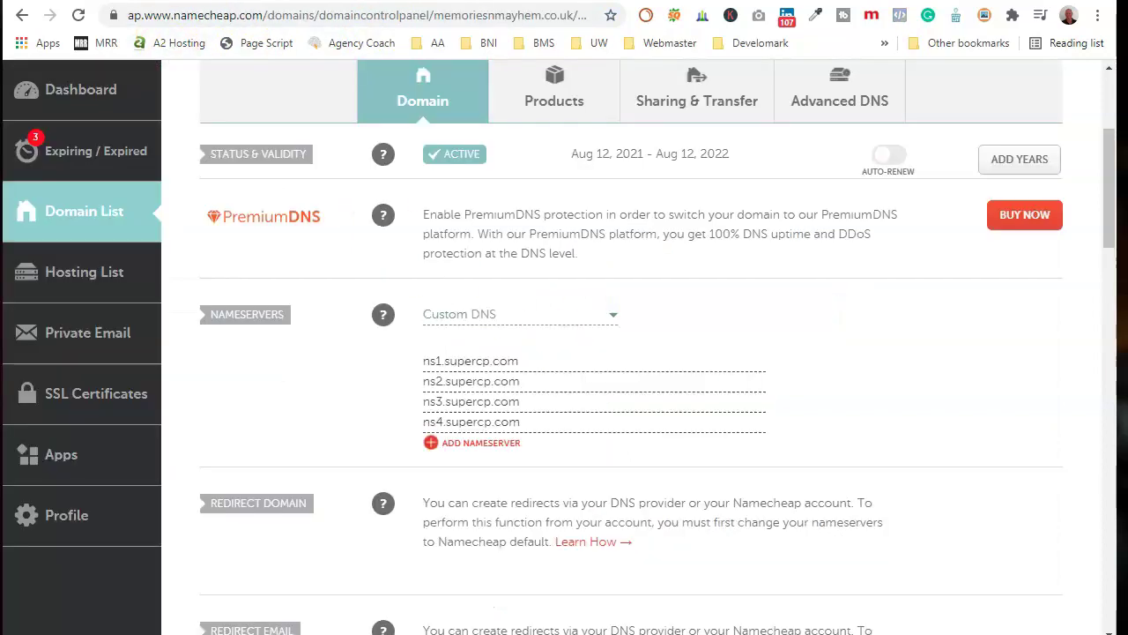
{"action": "key", "text": "ctrl+Tab"}
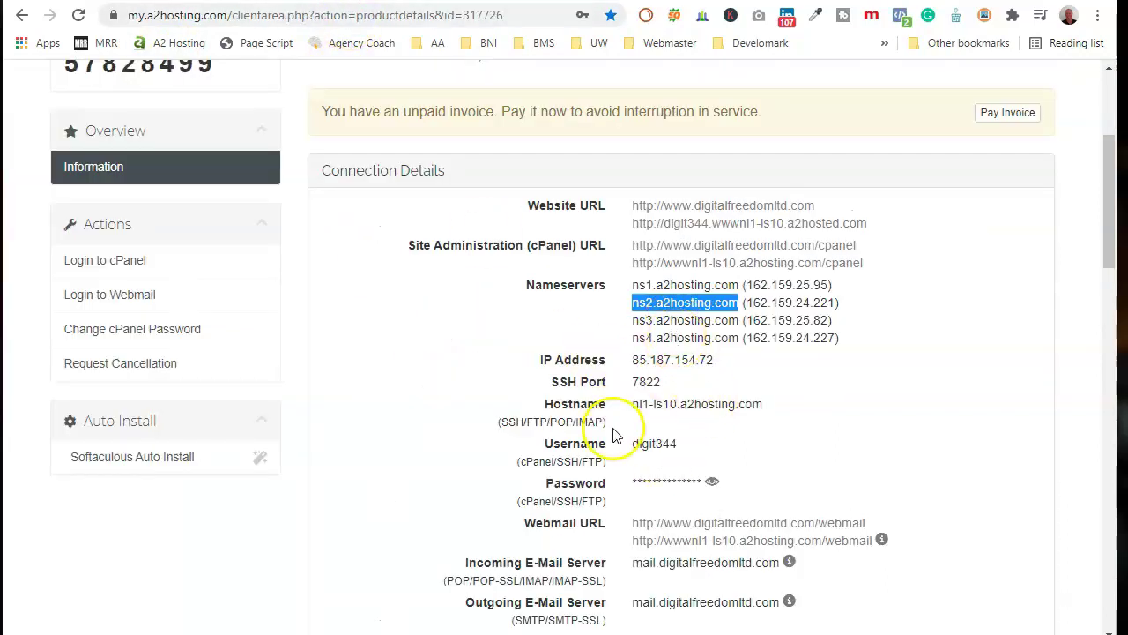
{"action": "scroll", "coordinate": [441, 370], "scroll_direction": "up", "scroll_amount": 3}
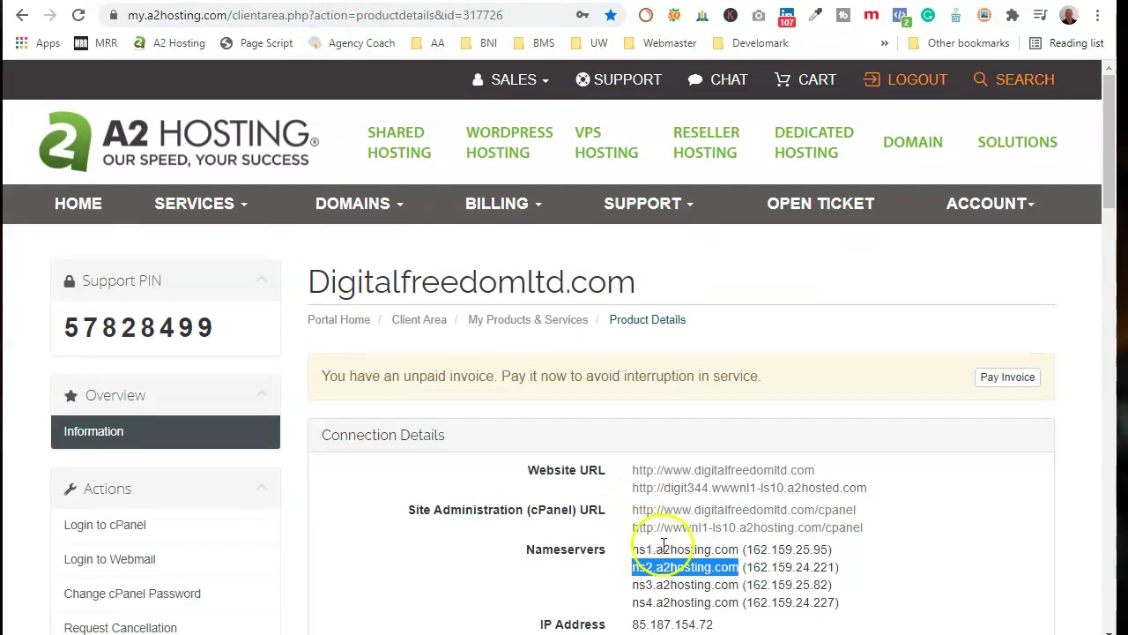
{"action": "left_click", "coordinate": [664, 542]}
{"action": "scroll", "coordinate": [617, 547], "scroll_direction": "down", "scroll_amount": 2}
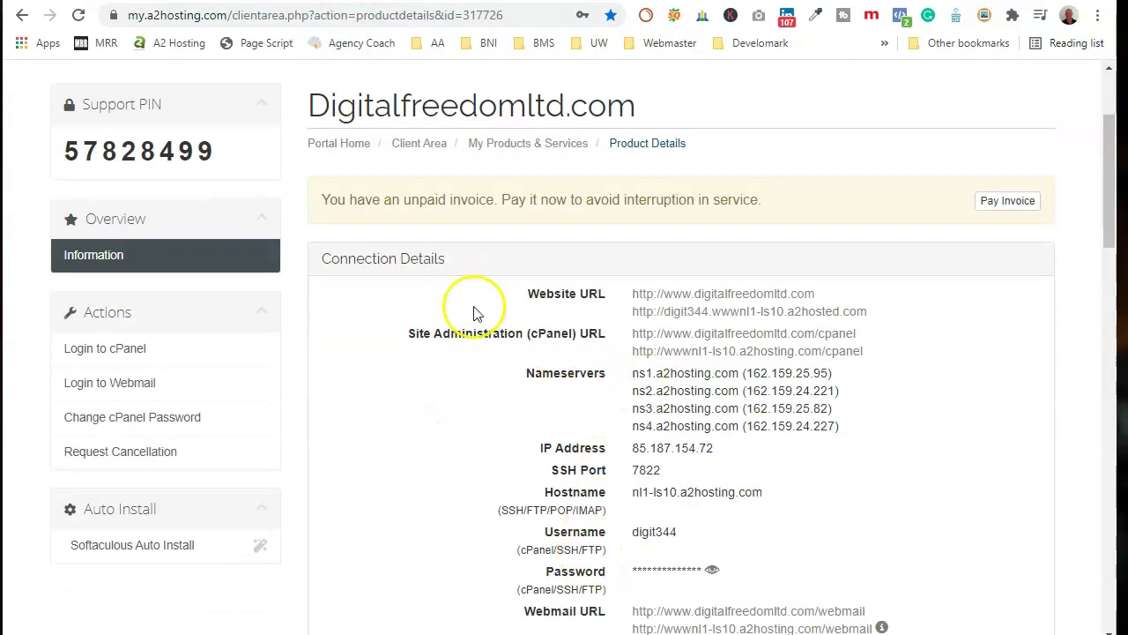
{"action": "key", "text": "ctrl+Tab"}
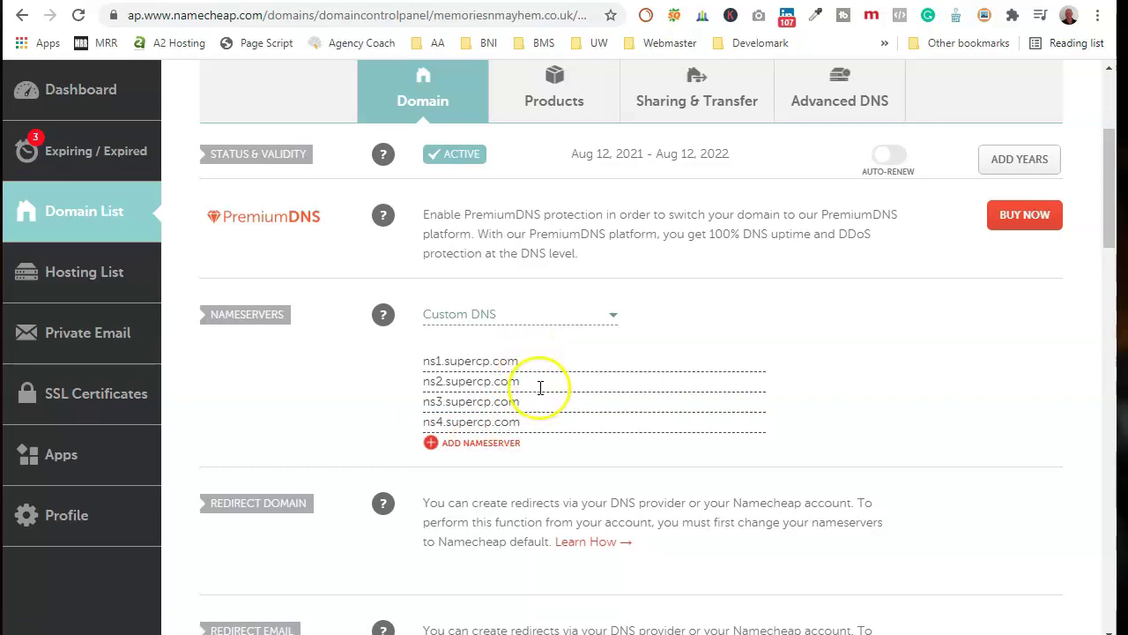
{"action": "scroll", "coordinate": [383, 382], "scroll_direction": "up", "scroll_amount": 3}
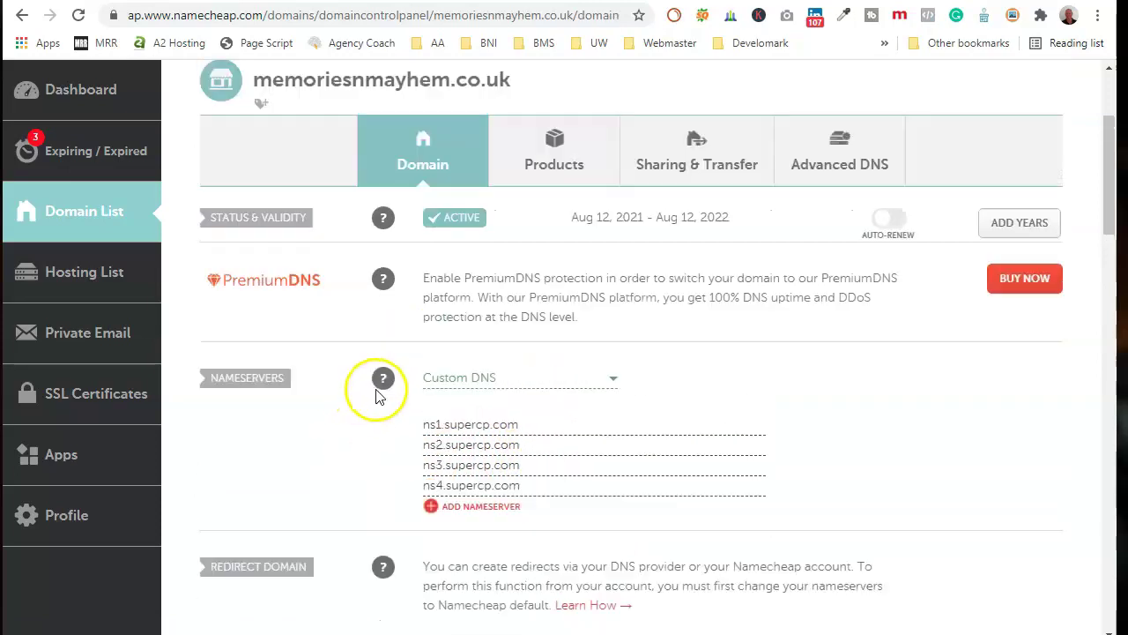
{"action": "key", "text": "ctrl+Tab"}
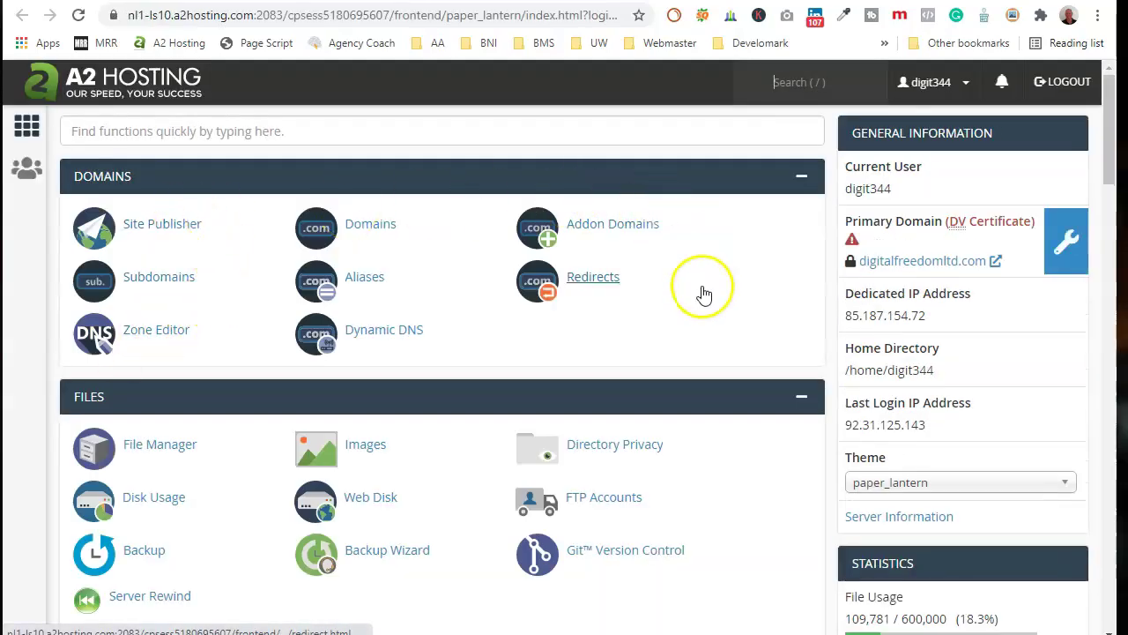
- Browse the memoriesnmayhem.co.uk cPanel home and open the WordPress - A2 Optimized installer
{"action": "scroll", "coordinate": [619, 293], "scroll_direction": "down", "scroll_amount": 1}
{"action": "scroll", "coordinate": [169, 351], "scroll_direction": "down", "scroll_amount": 7}
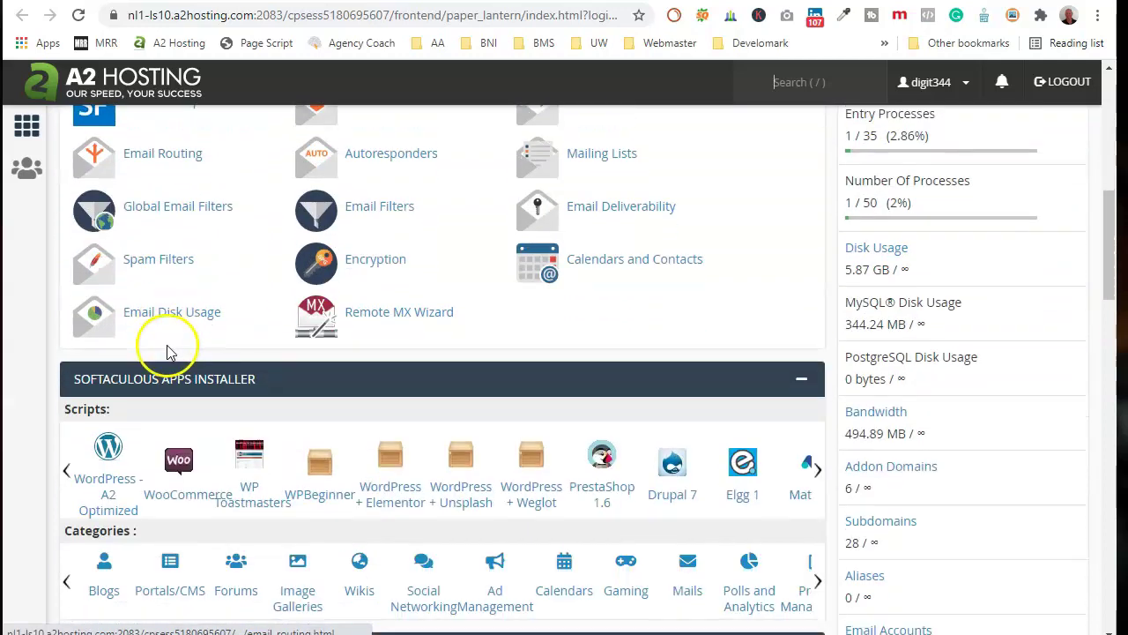
{"action": "scroll", "coordinate": [170, 351], "scroll_direction": "down", "scroll_amount": 1}
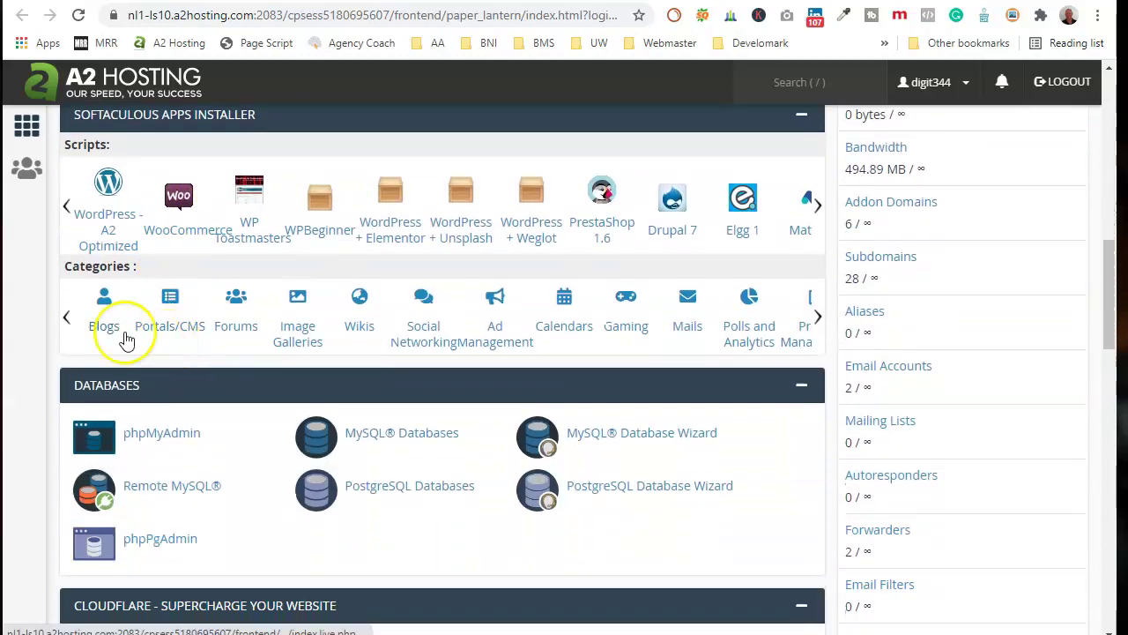
{"action": "left_click", "coordinate": [113, 221]}
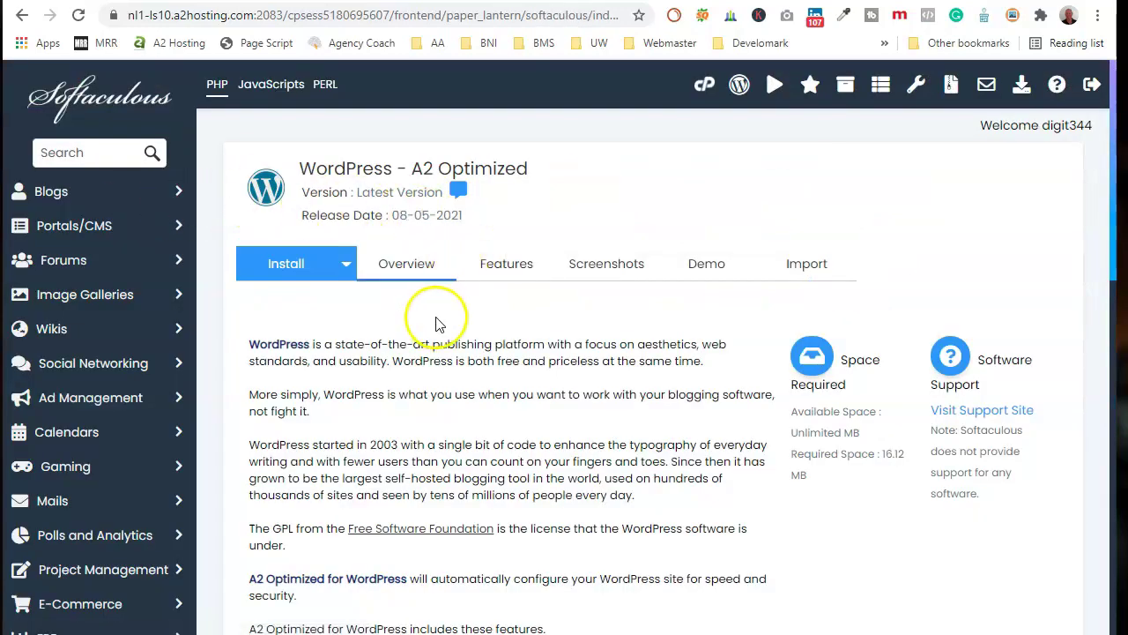
{"action": "scroll", "coordinate": [435, 323], "scroll_direction": "down", "scroll_amount": 2}
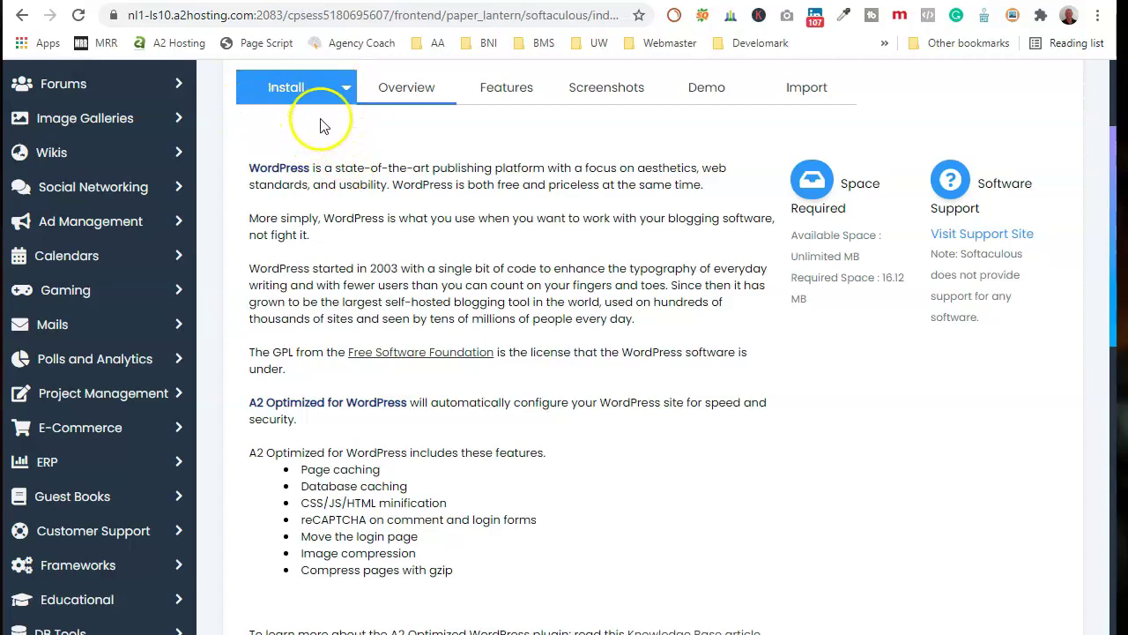
{"action": "scroll", "coordinate": [675, 429], "scroll_direction": "up", "scroll_amount": 2}
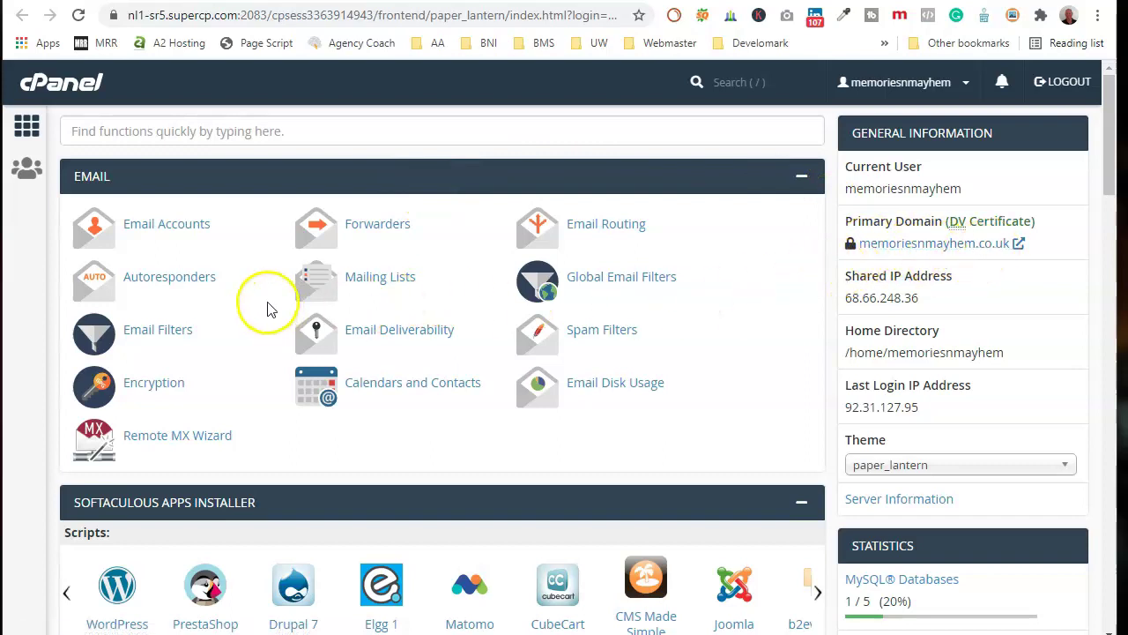
- Open WordPress under Softaculous Apps Installer and choose Custom Install from the Install dropdown
{"action": "scroll", "coordinate": [396, 453], "scroll_direction": "down", "scroll_amount": 2}
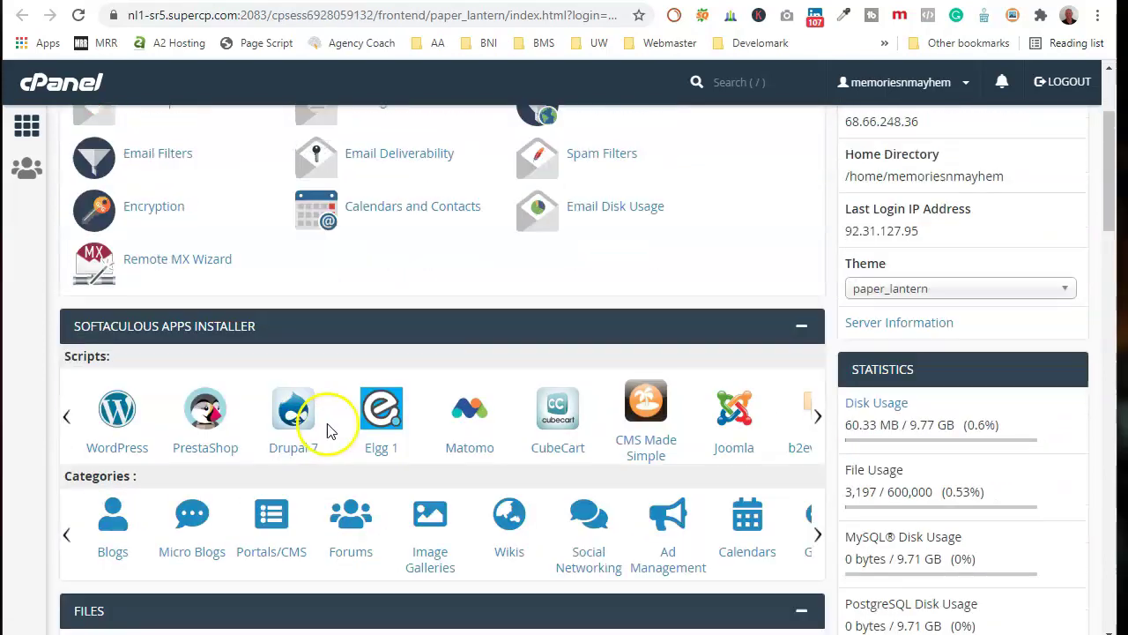
{"action": "scroll", "coordinate": [325, 433], "scroll_direction": "down", "scroll_amount": 1}
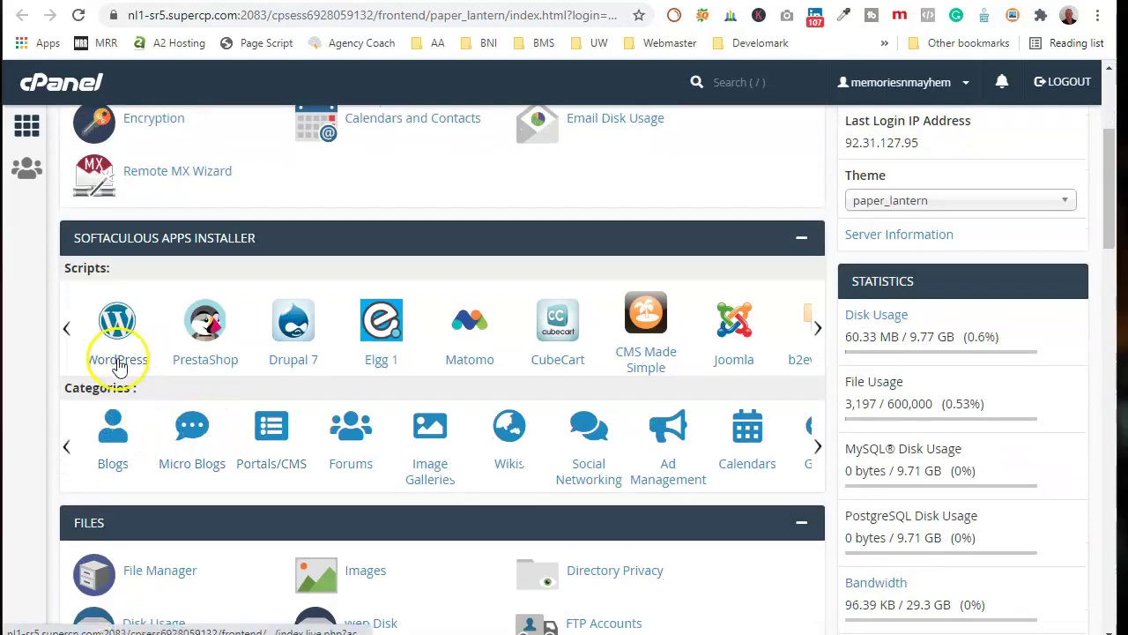
{"action": "left_click", "coordinate": [118, 361]}
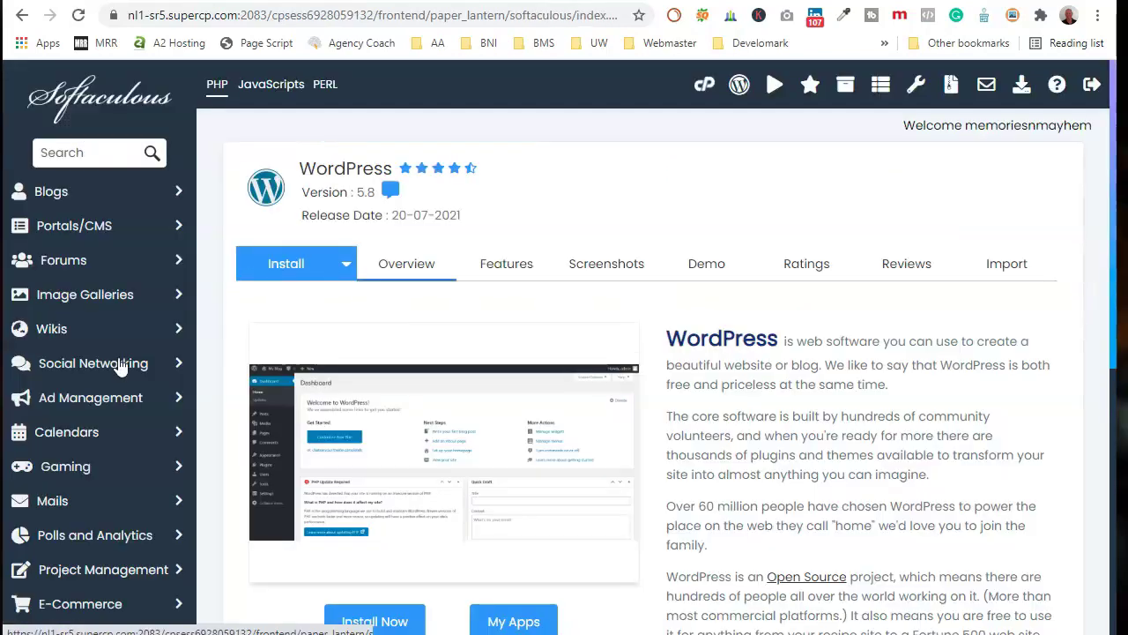
{"action": "left_click", "coordinate": [346, 263]}
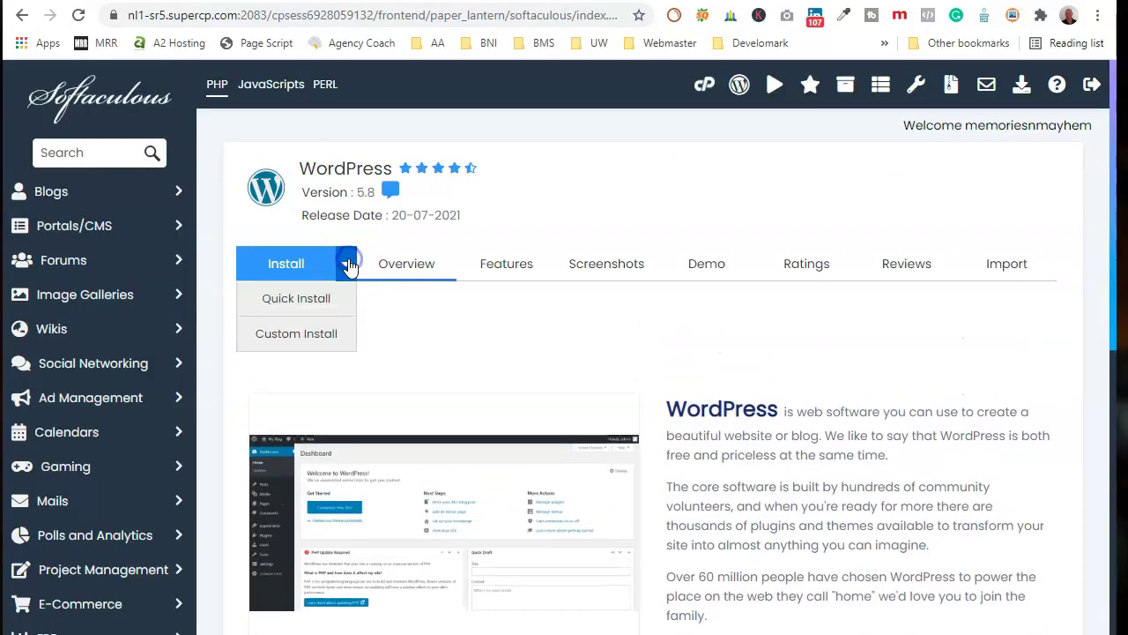
{"action": "left_click", "coordinate": [334, 335]}
{"action": "scroll", "coordinate": [556, 386], "scroll_direction": "down", "scroll_amount": 3}
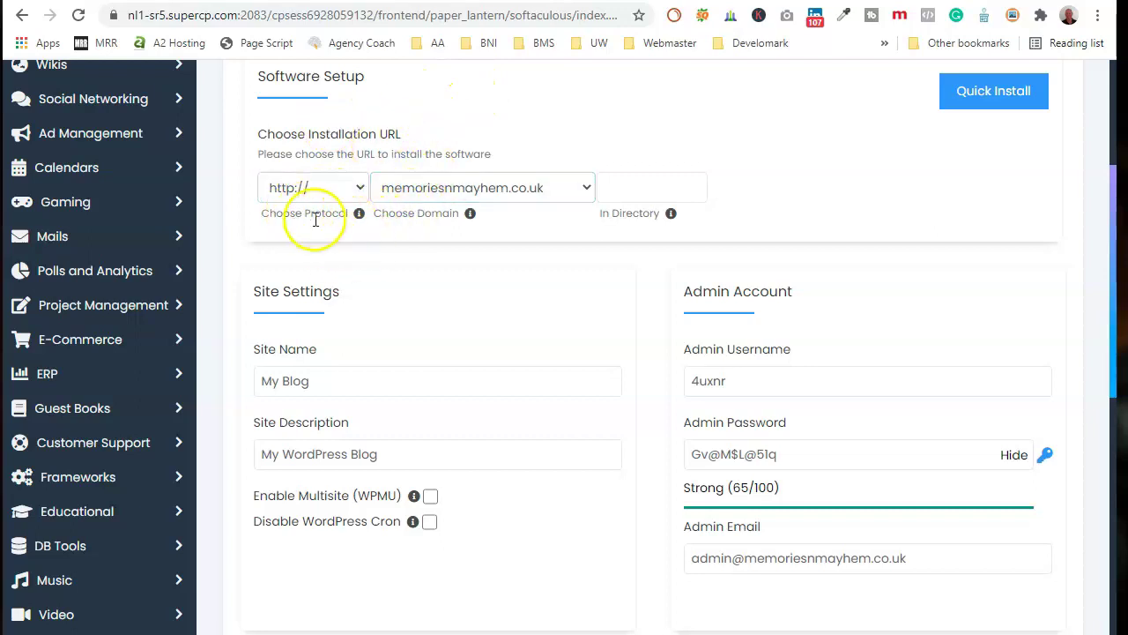
- Change the Site Name from 'My Blog' to Memories 'n' Mayhem
{"action": "left_click", "coordinate": [353, 383]}
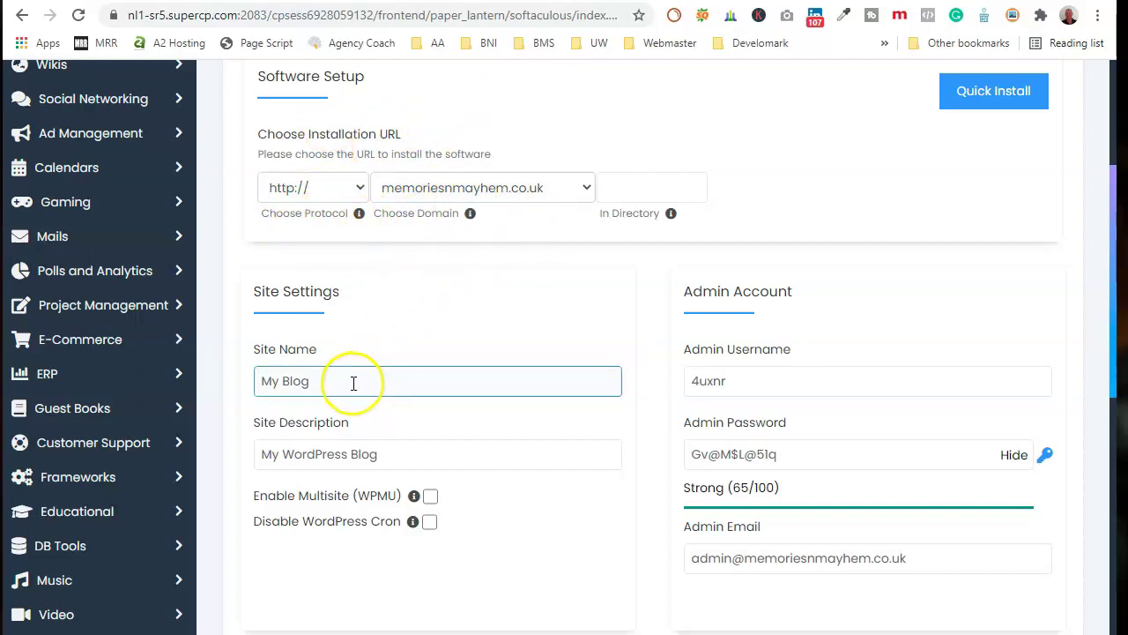
{"action": "left_click_drag", "start_coordinate": [353, 383], "coordinate": [253, 397]}
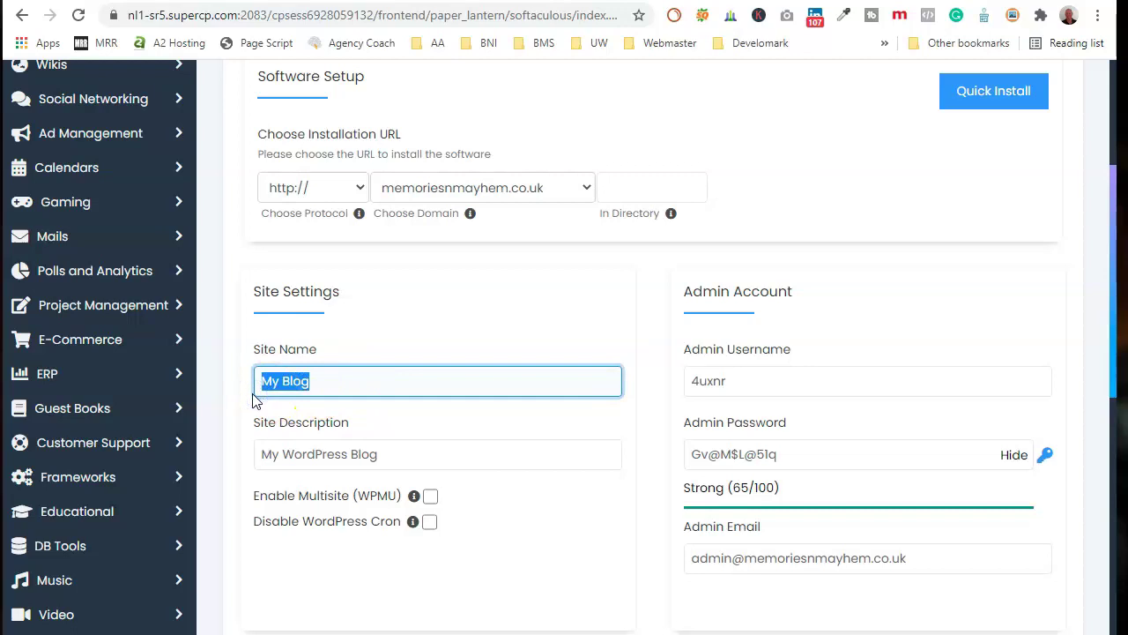
{"action": "type", "text": "Memories 'n' Mayhem"}
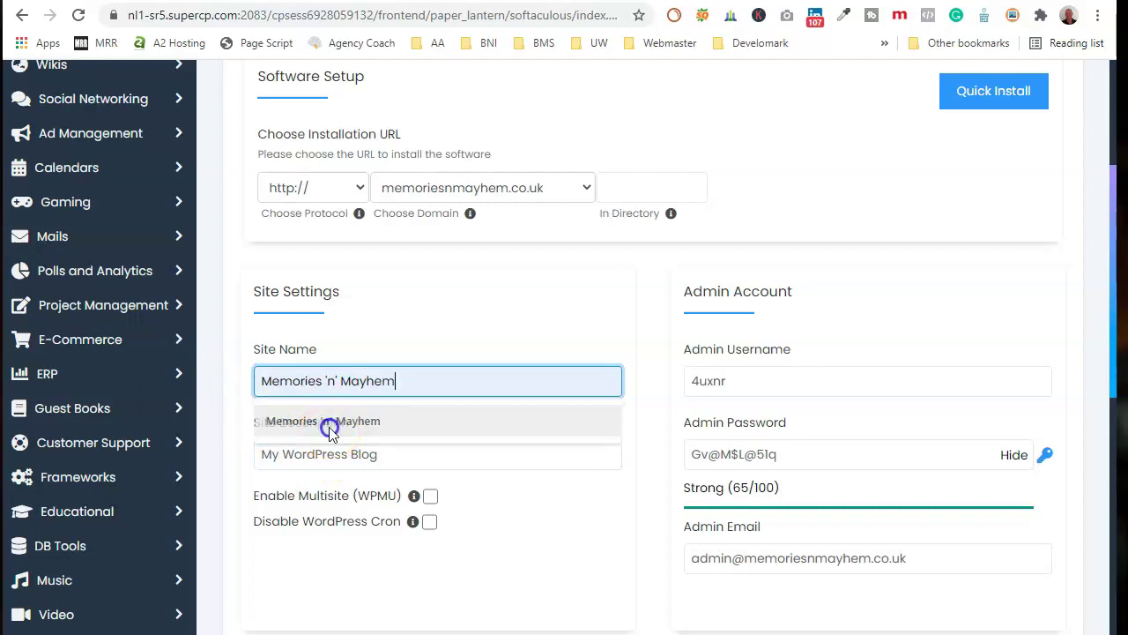
{"action": "left_click", "coordinate": [328, 423]}
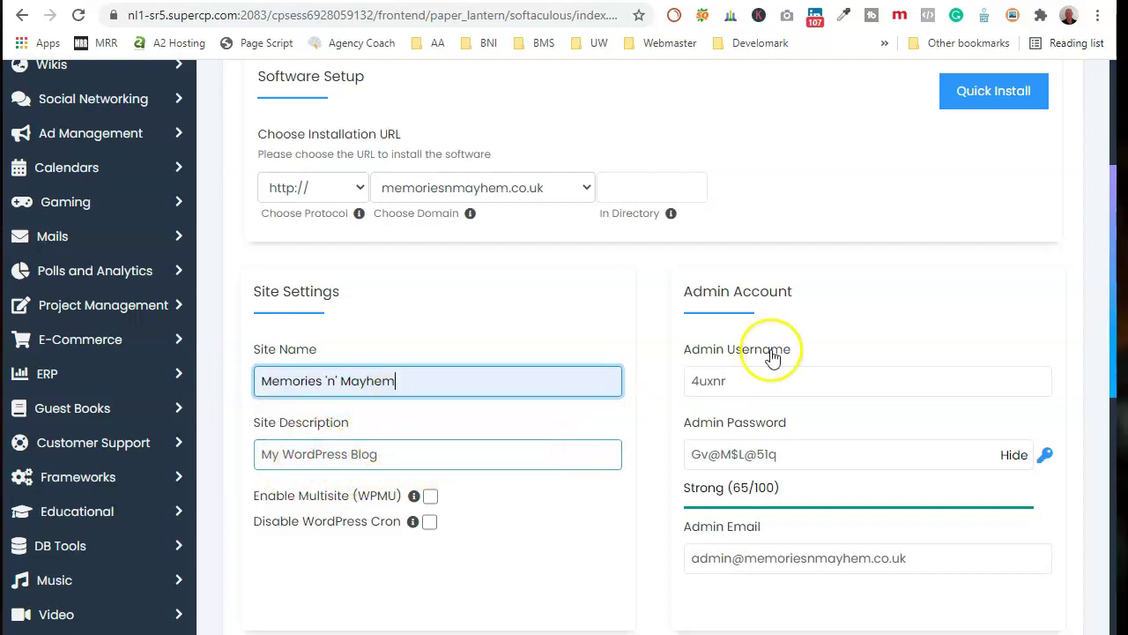
- Replace the generated admin username with the owner's own and enter a strong admin password
{"action": "left_click_drag", "start_coordinate": [823, 379], "coordinate": [663, 391]}
{"action": "type", "text": "A"}
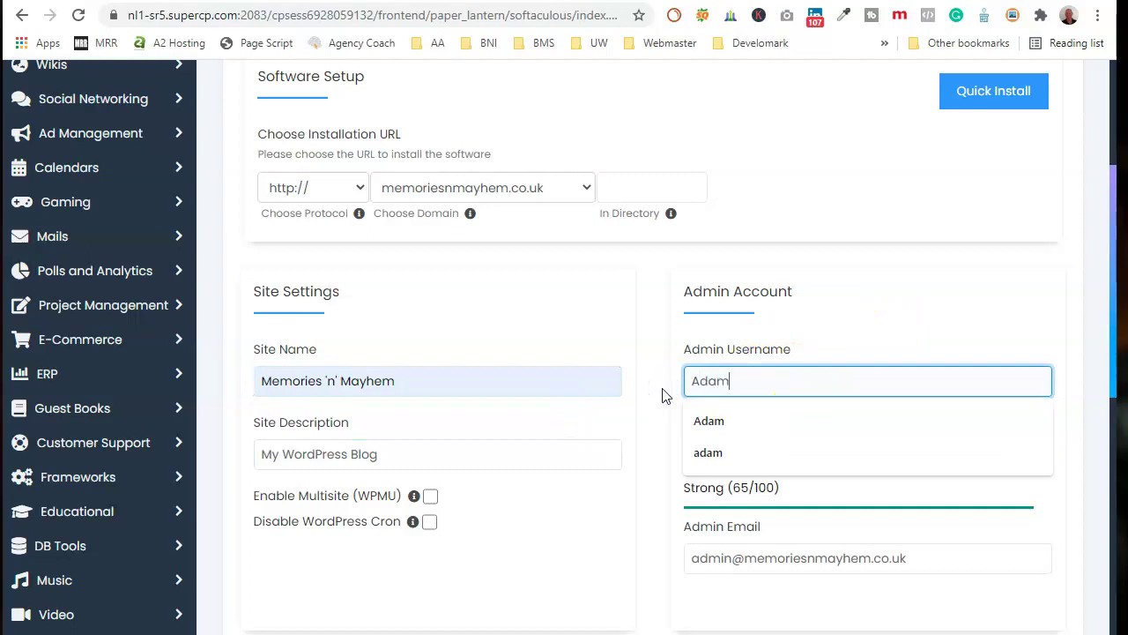
{"action": "type", "text": "dam"}
{"action": "key", "text": "Tab"}
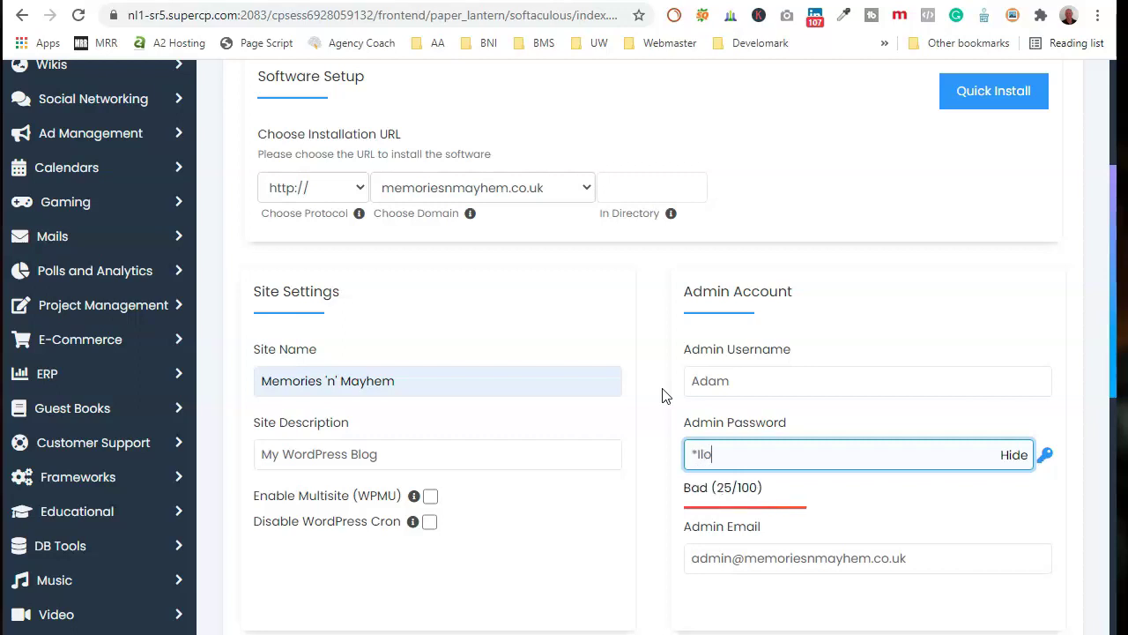
{"action": "left_click", "coordinate": [1015, 455]}
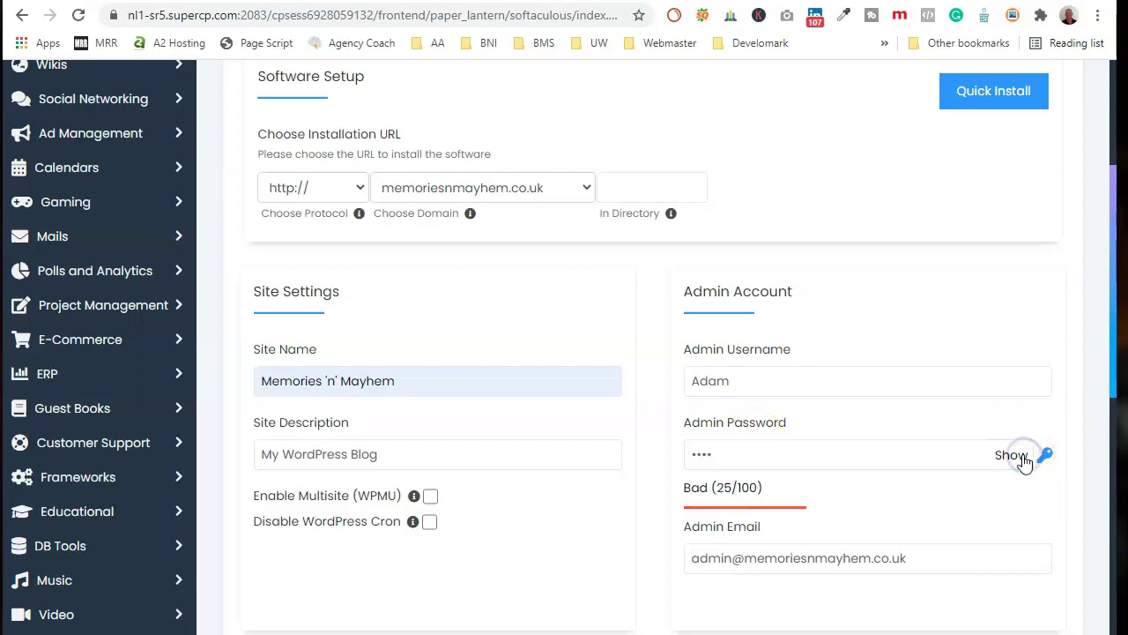
{"action": "left_click_drag", "start_coordinate": [761, 458], "coordinate": [670, 456]}
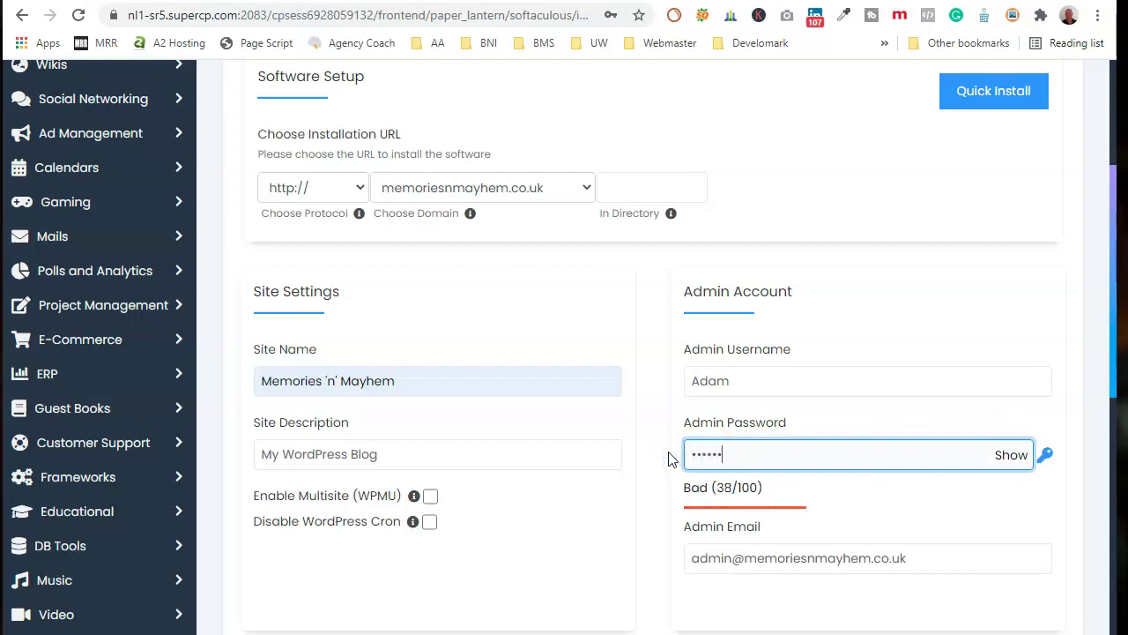
{"action": "type", "text": "••"}
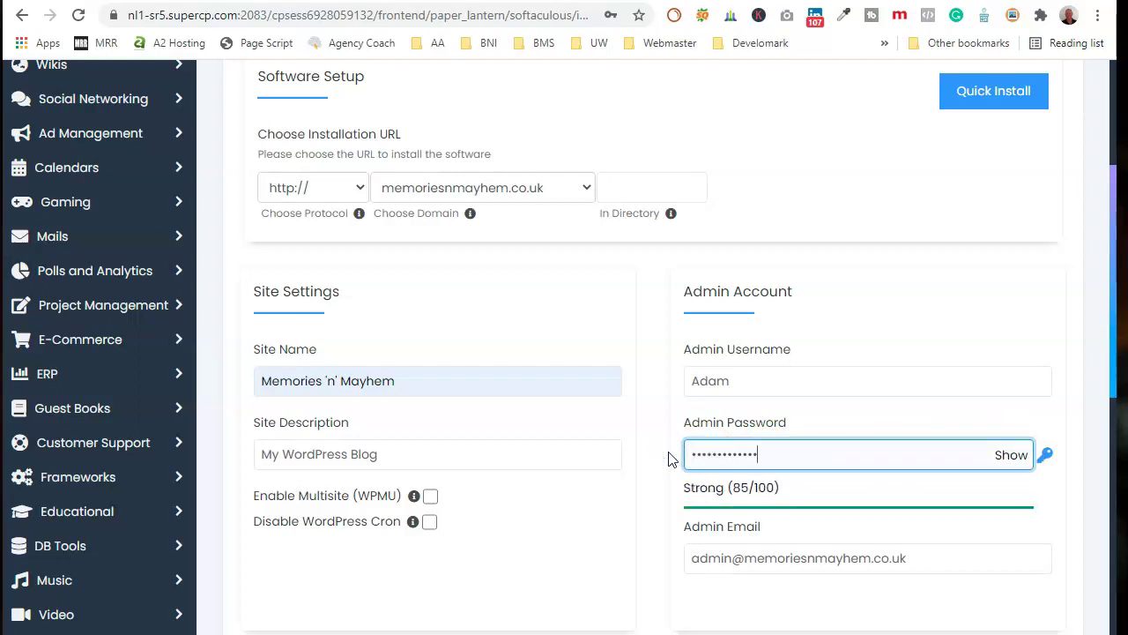
- Enter the admin's e-mail address and scroll down to the Install button
{"action": "scroll", "coordinate": [738, 482], "scroll_direction": "down", "scroll_amount": 2}
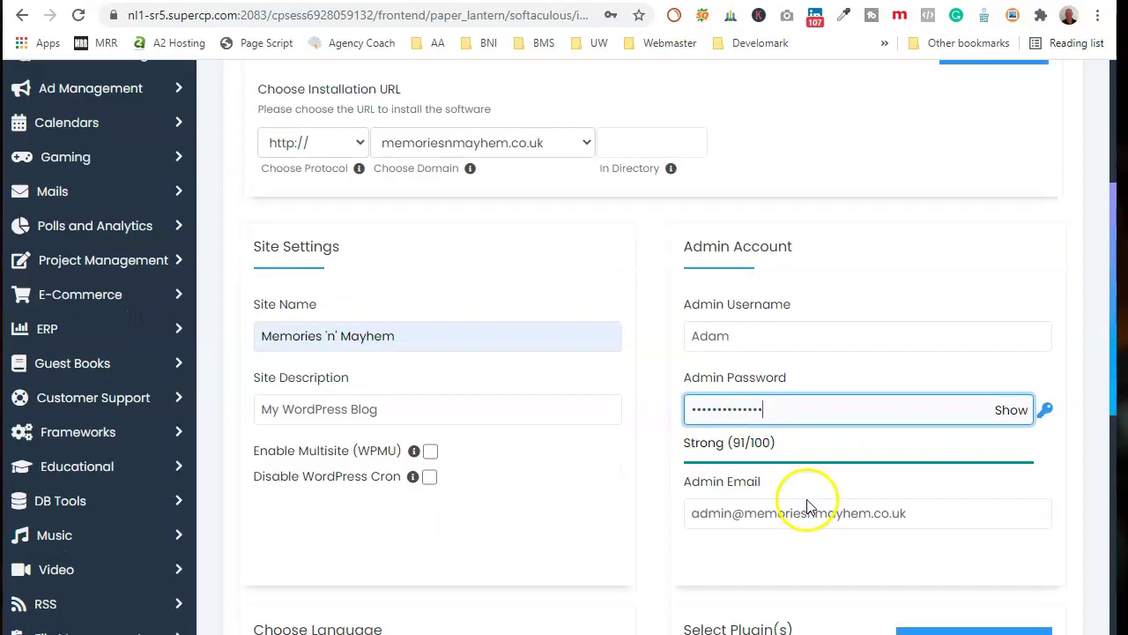
{"action": "left_click_drag", "start_coordinate": [897, 385], "coordinate": [682, 386]}
{"action": "type", "text": "ad"}
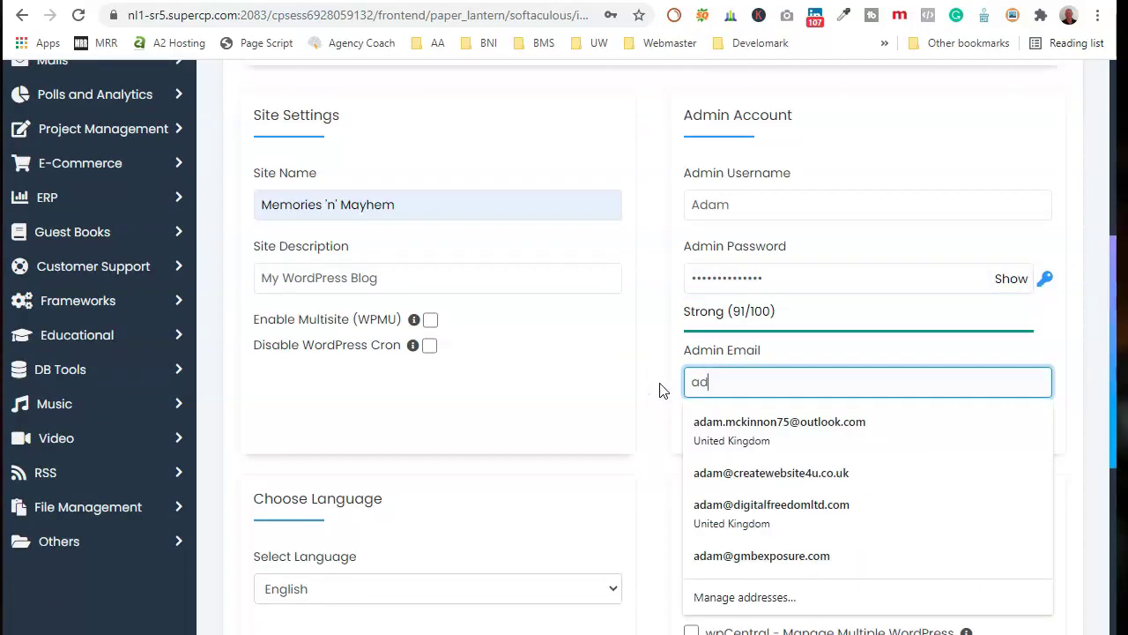
{"action": "left_click", "coordinate": [701, 421]}
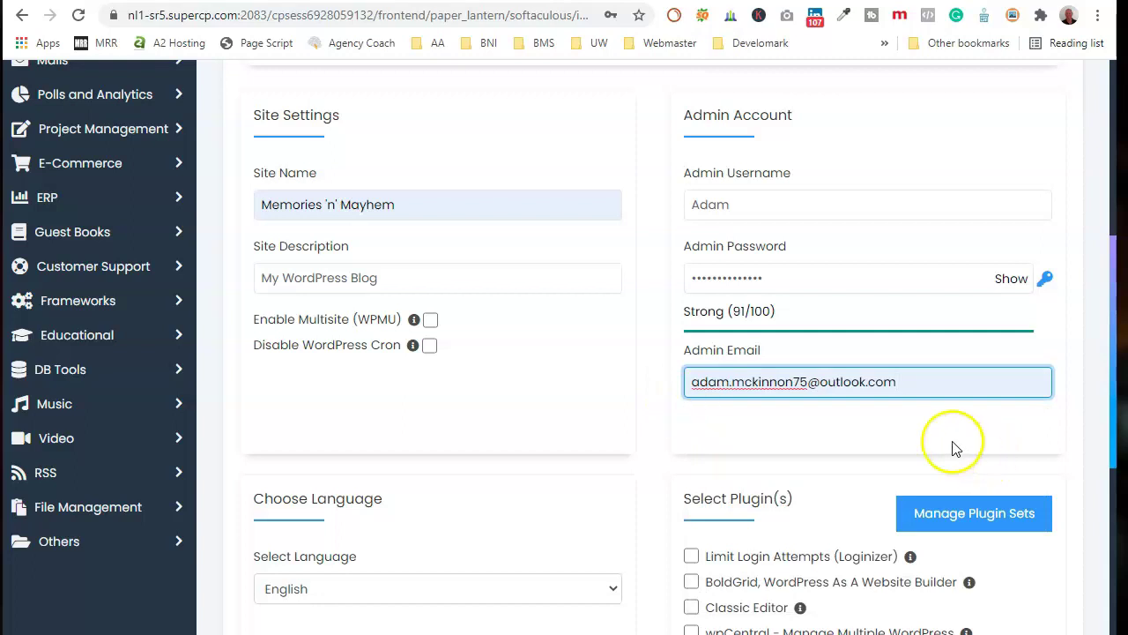
{"action": "scroll", "coordinate": [818, 465], "scroll_direction": "down", "scroll_amount": 3}
{"action": "scroll", "coordinate": [818, 465], "scroll_direction": "down", "scroll_amount": 2}
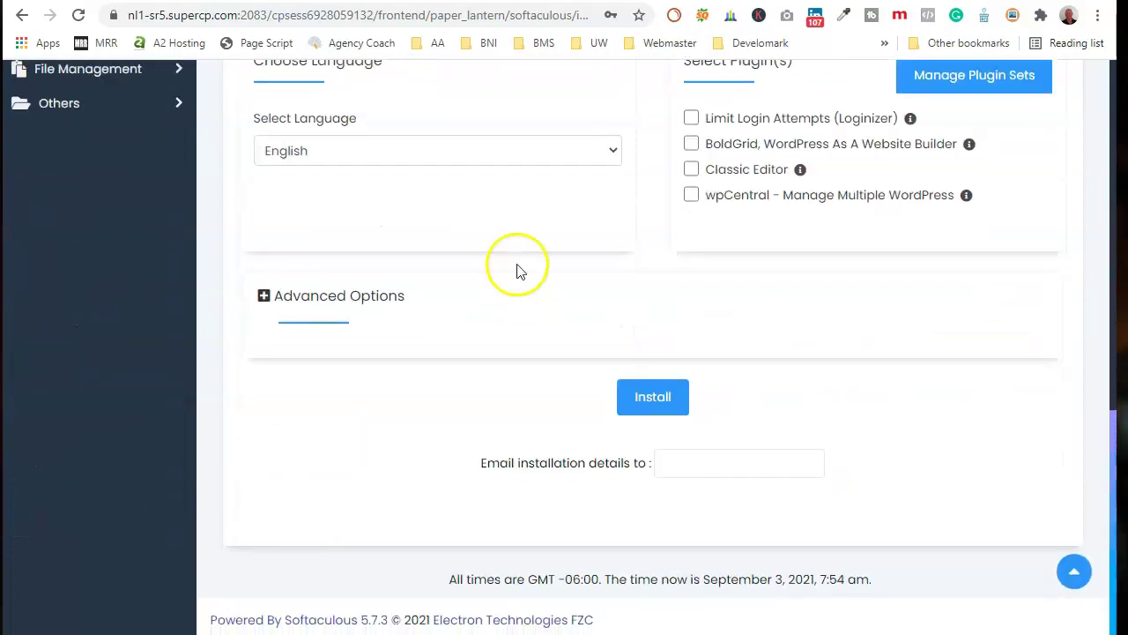
- Install WordPress 5.8 and view the live memoriesnmayhem.co.uk site in a new tab
{"action": "left_click", "coordinate": [654, 403]}
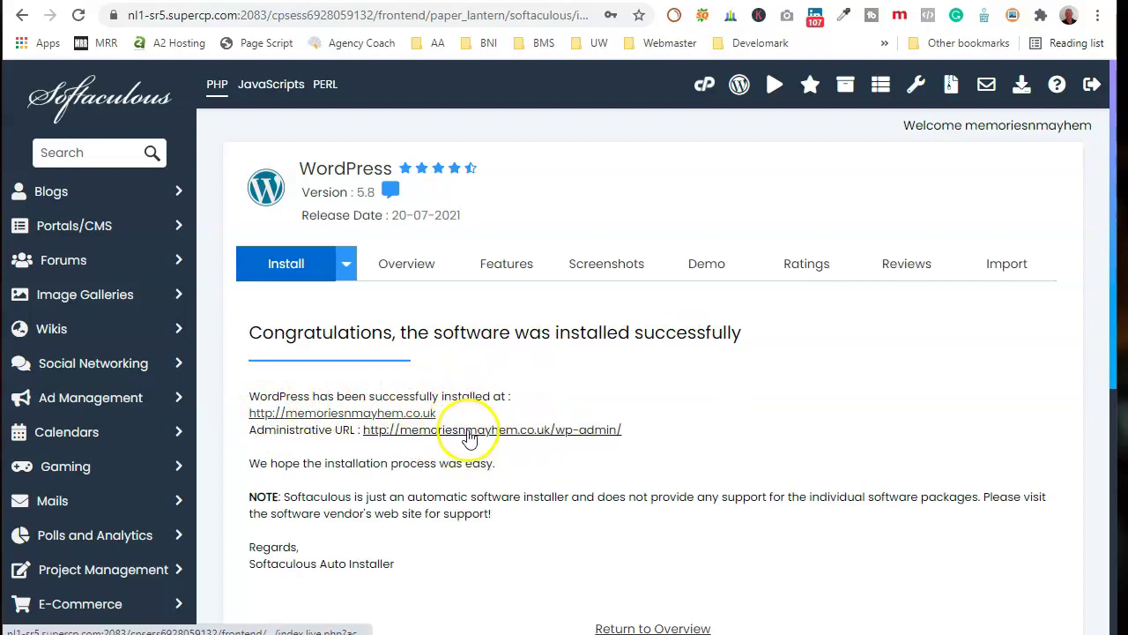
{"action": "right_click", "coordinate": [360, 420]}
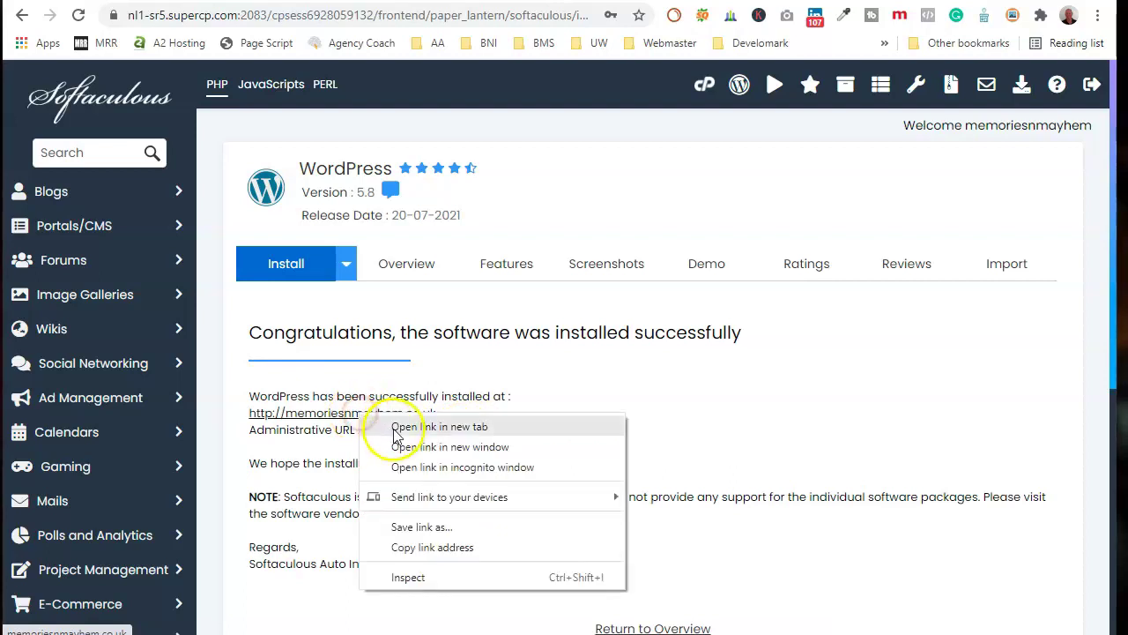
{"action": "left_click", "coordinate": [371, 424]}
{"action": "key", "text": "ctrl+Tab"}
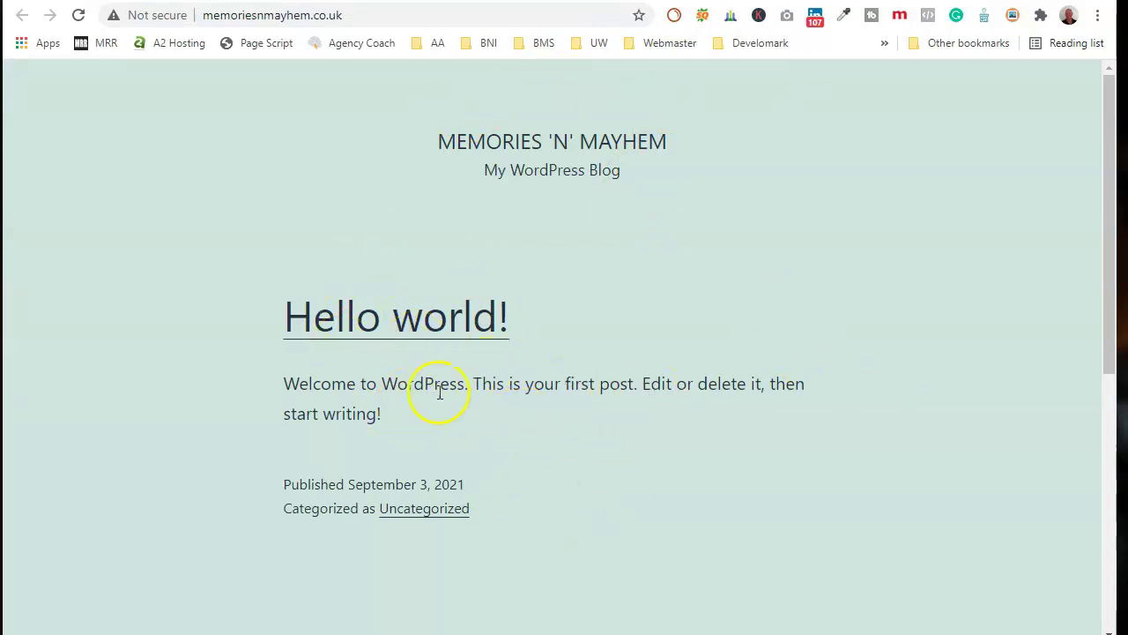
- Append /wp-admin to the memoriesnmayhem.co.uk address to reach the WordPress login page
{"action": "left_click", "coordinate": [399, 15]}
{"action": "left_click", "coordinate": [398, 15]}
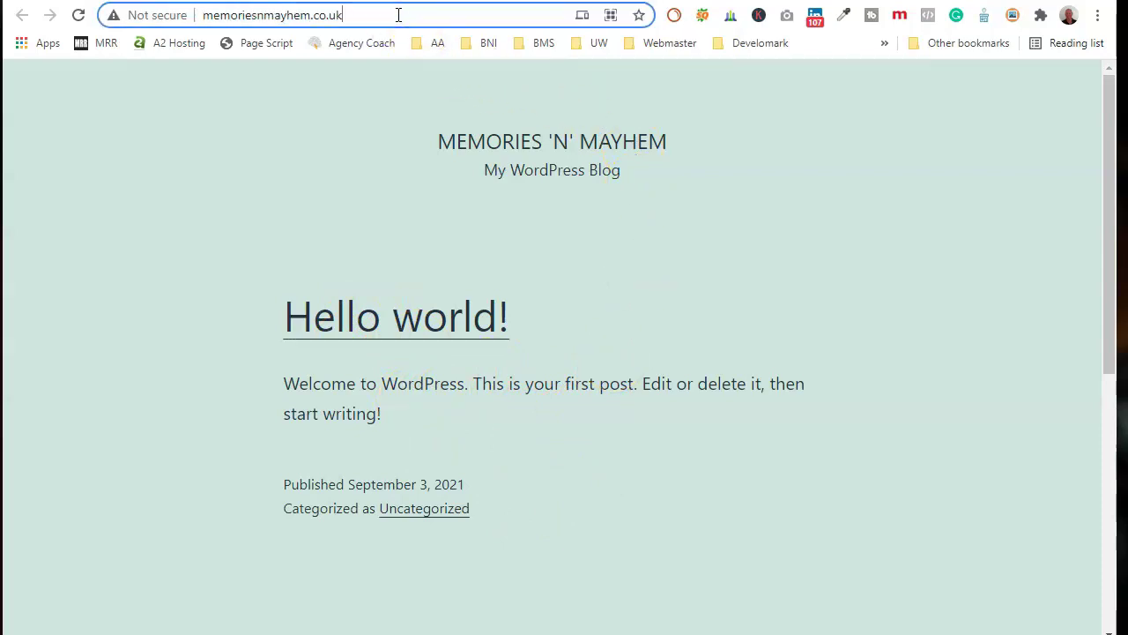
{"action": "type", "text": "/wp-admi"}
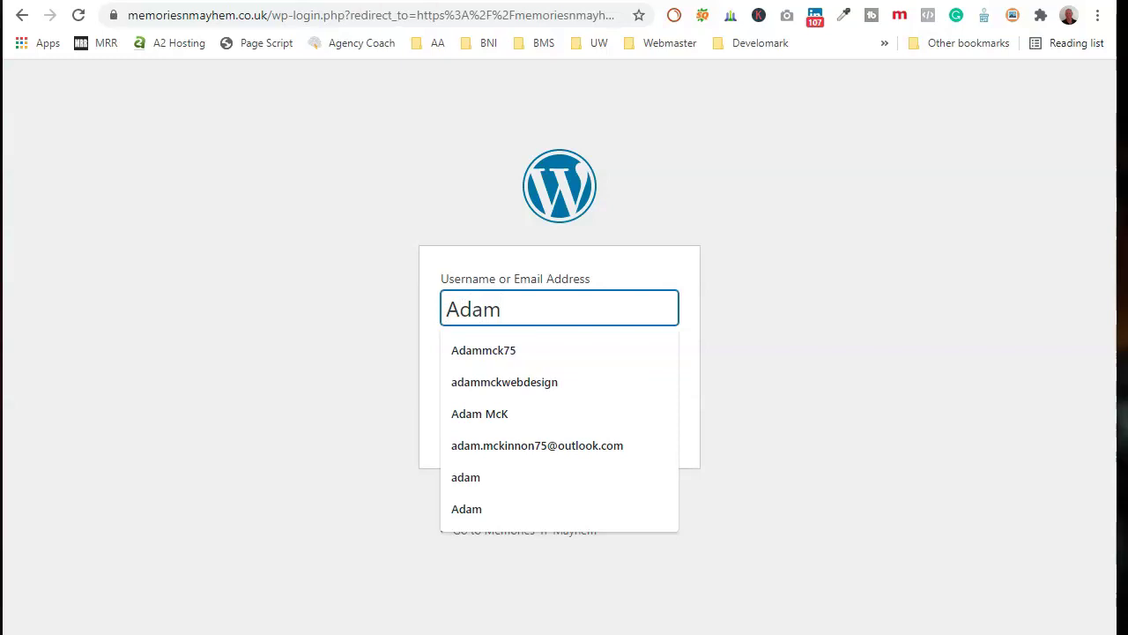
- Enter the admin password, tick Remember Me, and submit the login
{"action": "left_click", "coordinate": [765, 370]}
{"action": "left_click", "coordinate": [594, 378]}
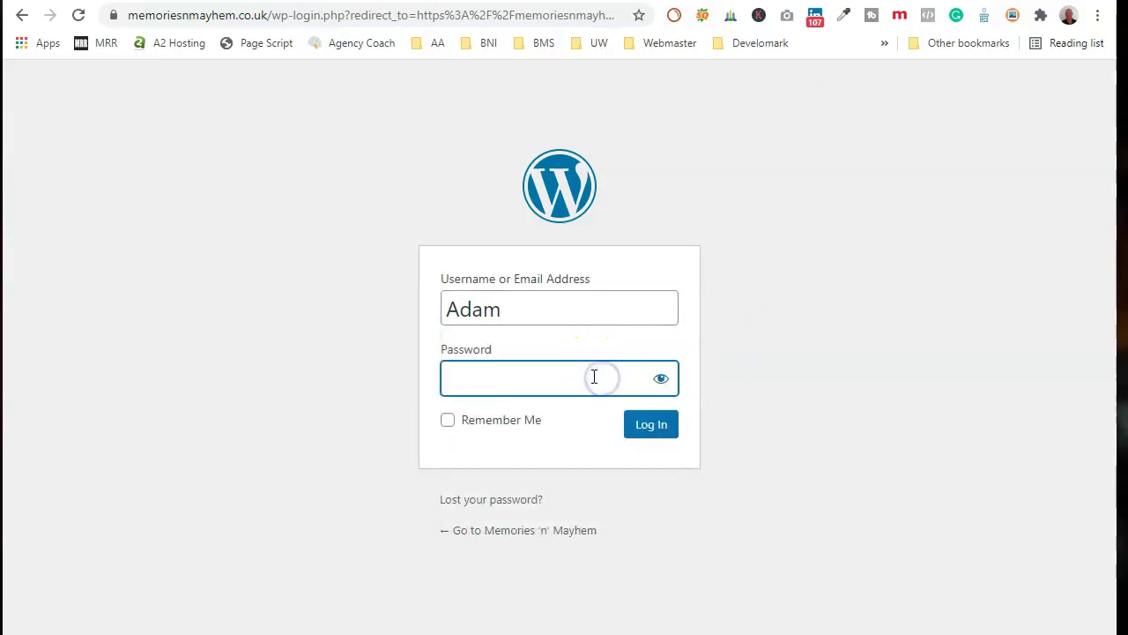
{"action": "type", "text": "•"}
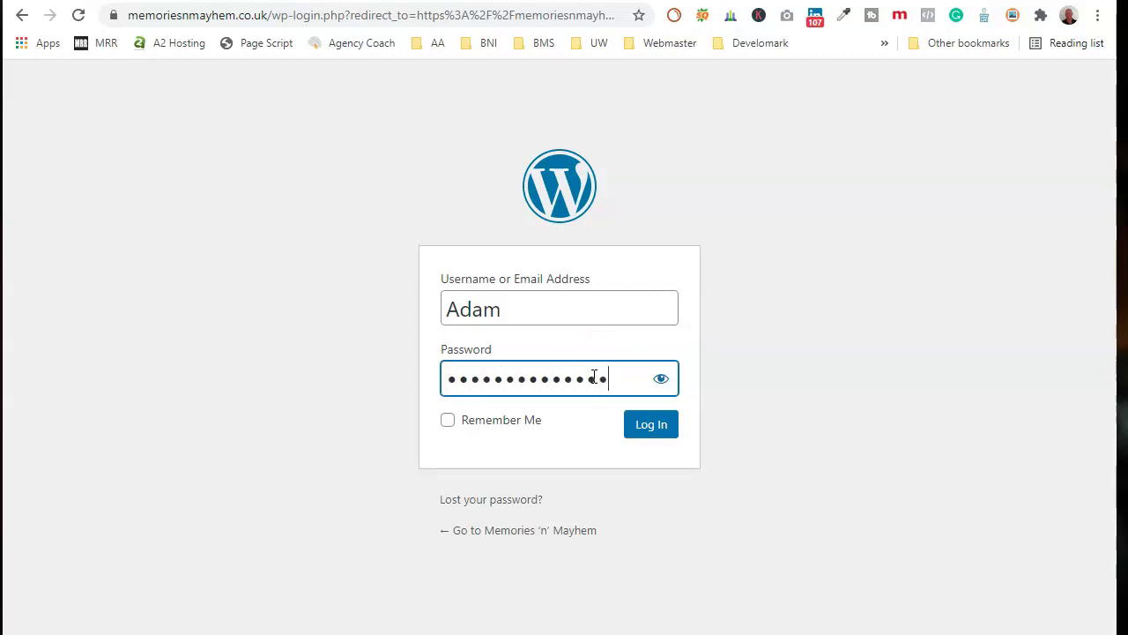
{"action": "left_click", "coordinate": [447, 419]}
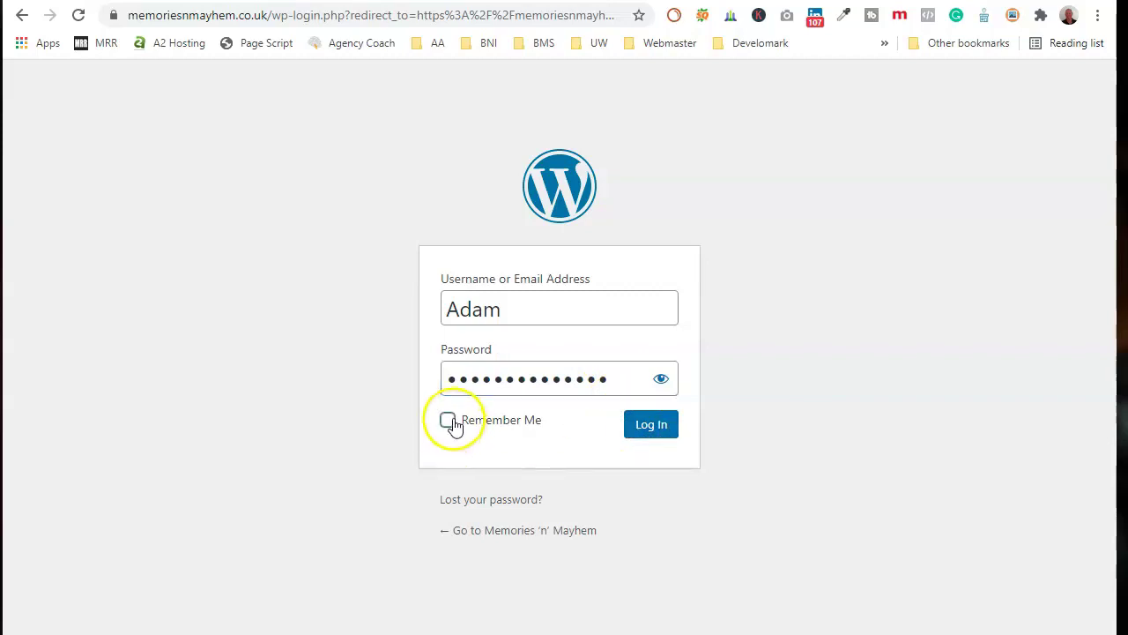
{"action": "left_click", "coordinate": [641, 434]}
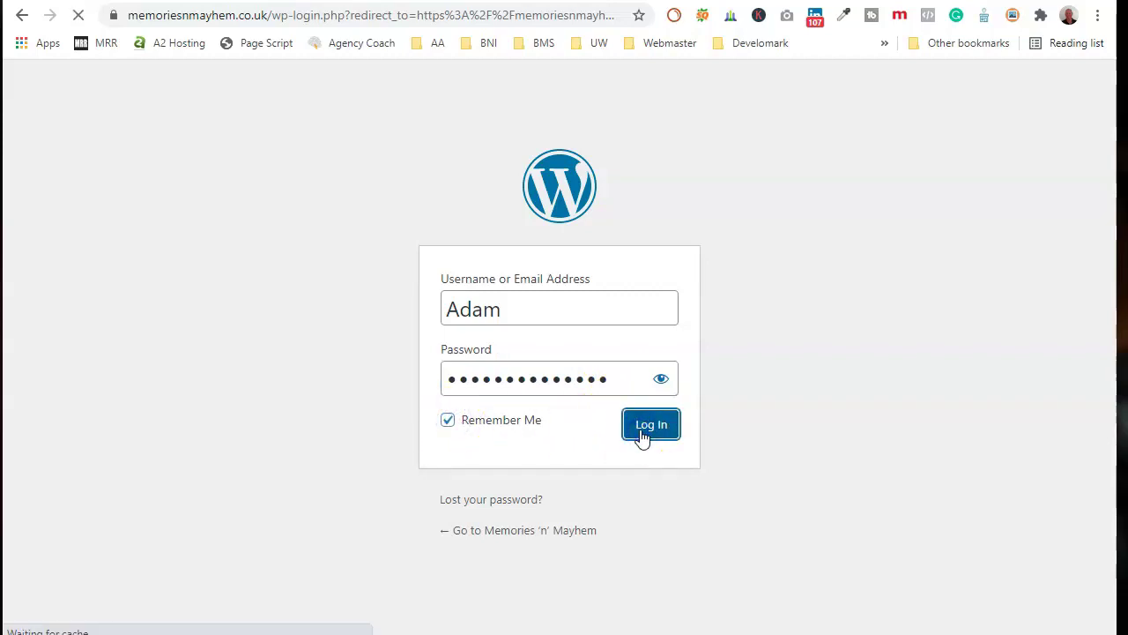